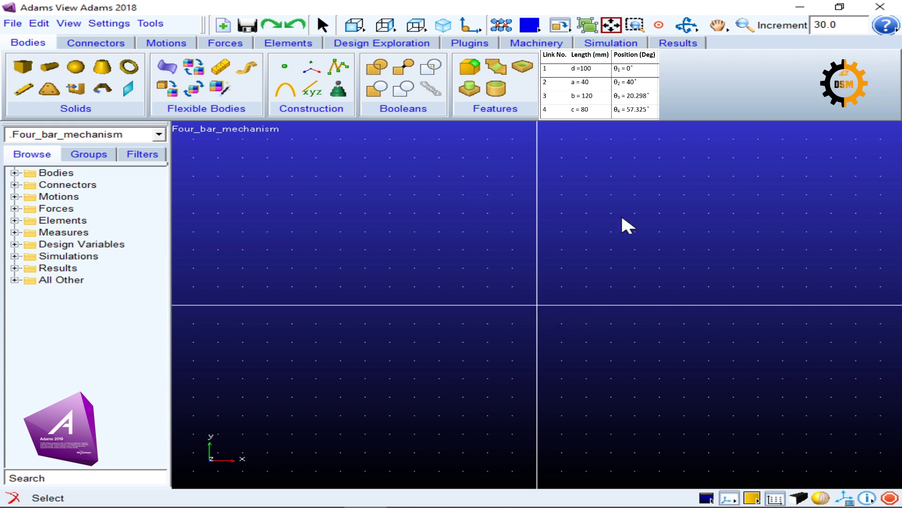
Start a new link part with fixed width and depth, and try to change the width's unit to millimetres.
click(21, 97)
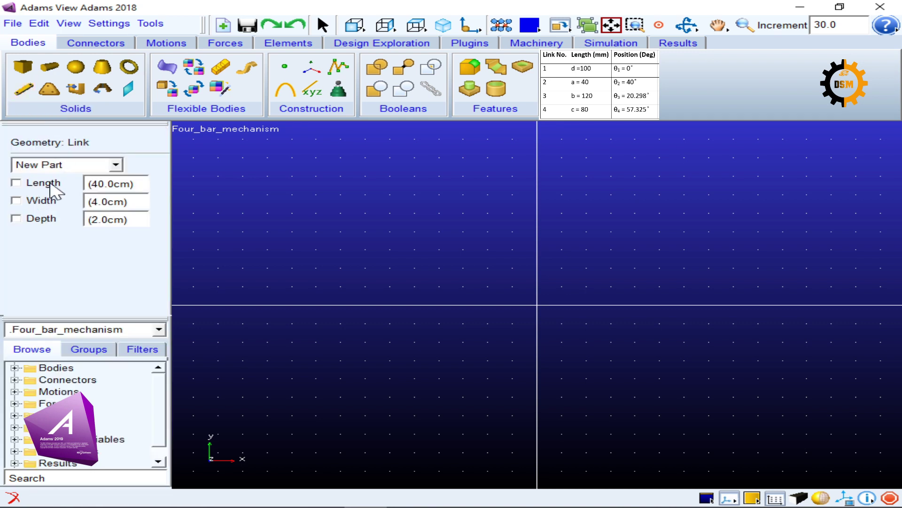
click(16, 202)
click(16, 219)
click(111, 201)
key(BackSpace)
text(m)
key(Return)
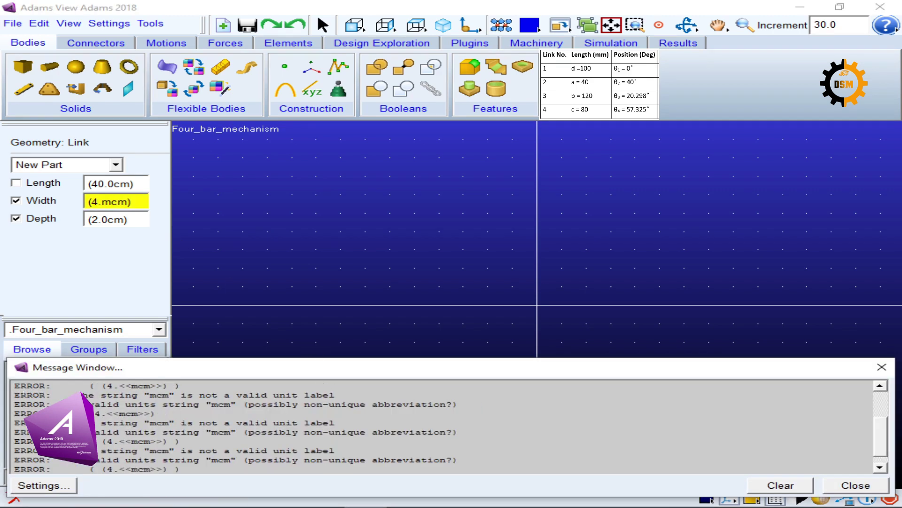
drag(310, 376, 287, 304)
click(758, 415)
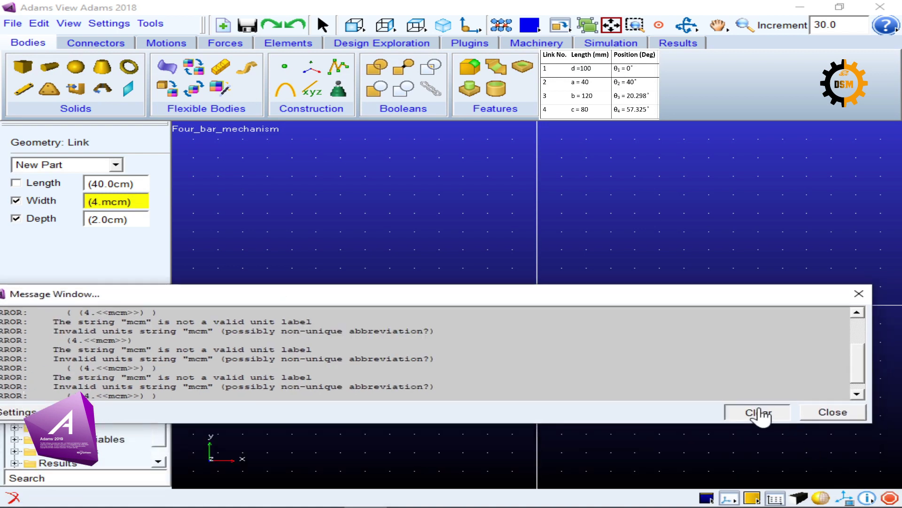
click(832, 412)
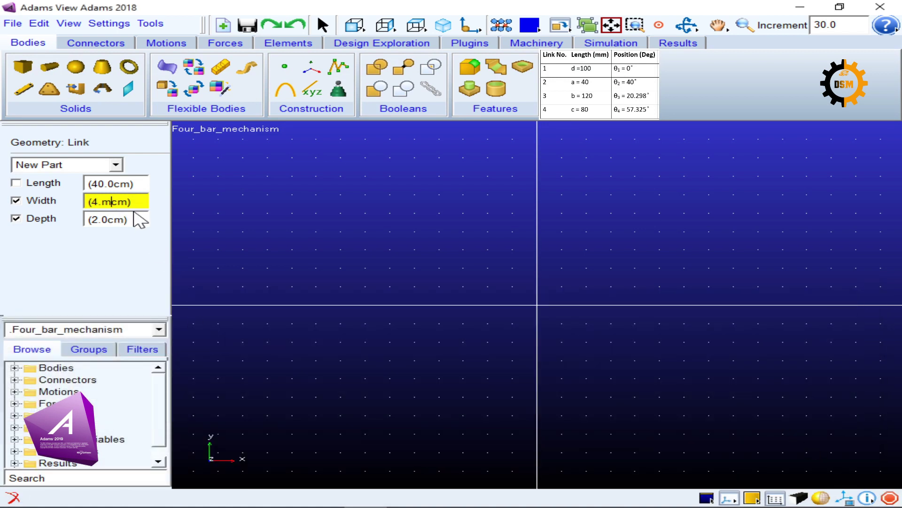
Correct the link's width entry to 8 mm.
click(115, 201)
key(BackSpace)
key(Left)
key(Left)
key(Left)
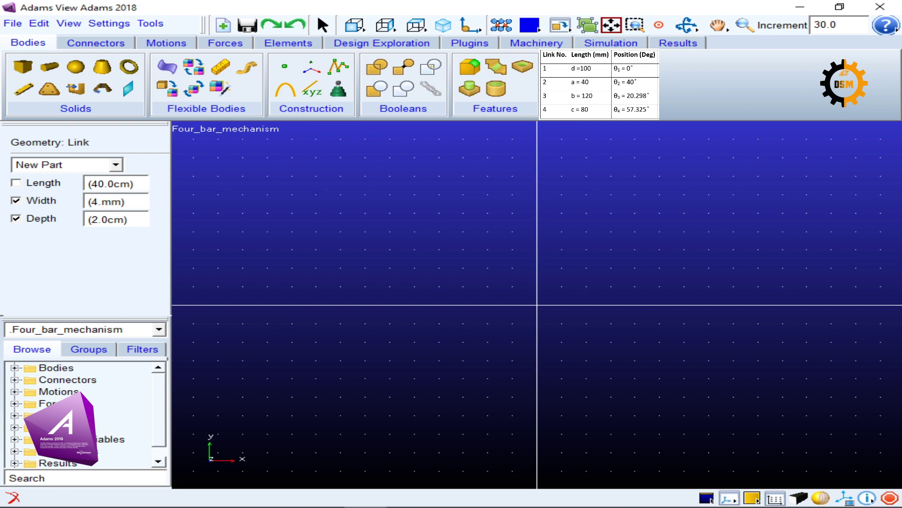
key(Delete)
text(8)
Set the link's depth to 4.0 mm.
click(91, 219)
key(Delete)
text(4)
key(Right)
key(Delete)
text(m)
Fix the link's length and set it to 100.0 mm.
click(16, 183)
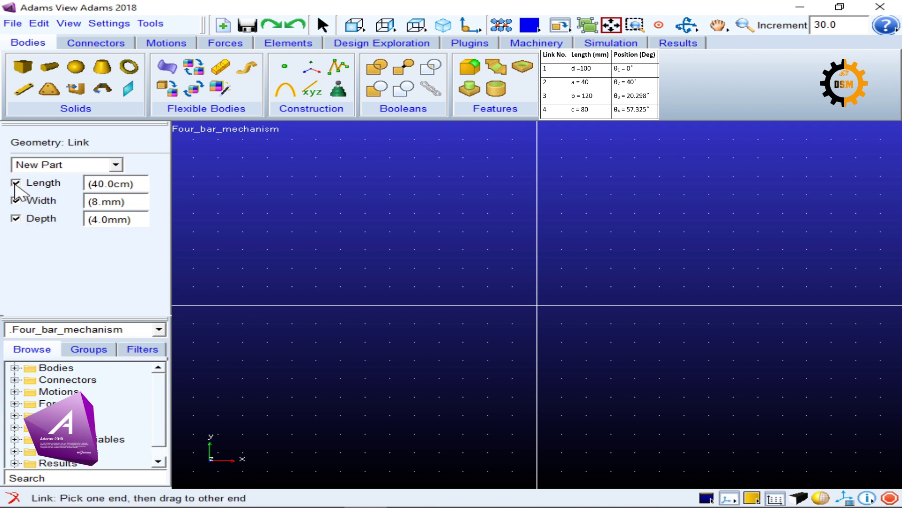
drag(90, 183, 104, 184)
text(100)
click(120, 184)
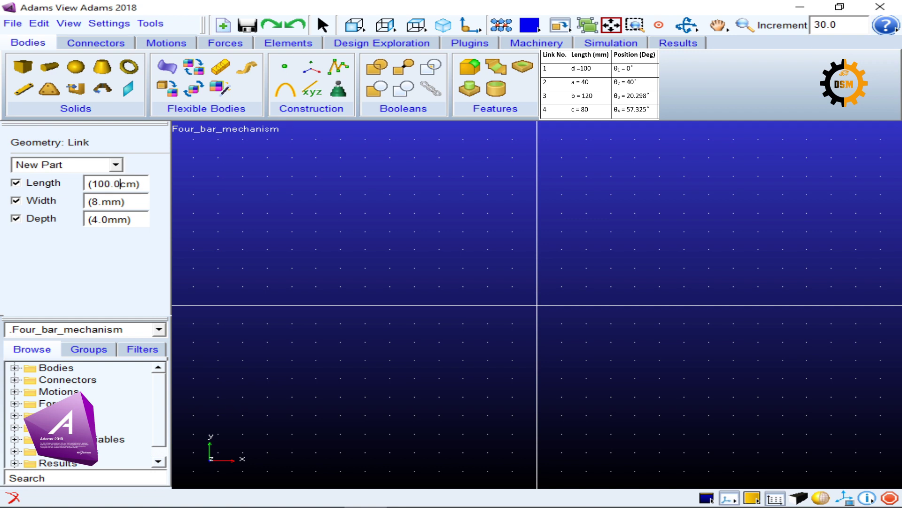
key(Delete)
text(m)
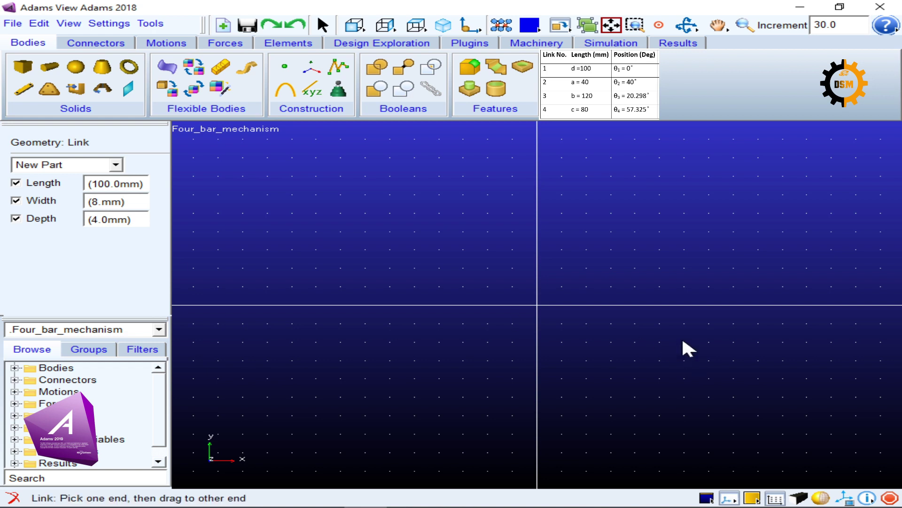
Place the 100 mm link horizontally from the grid origin along the positive X axis.
click(538, 305)
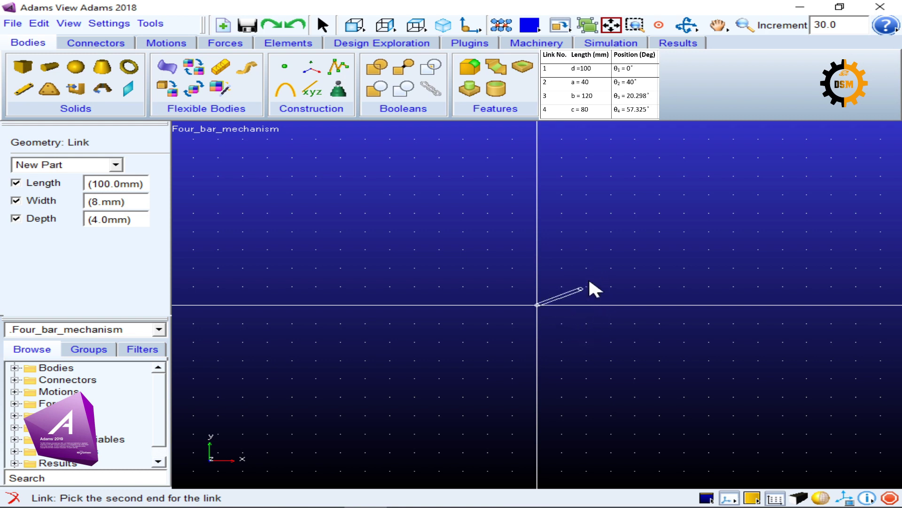
click(592, 308)
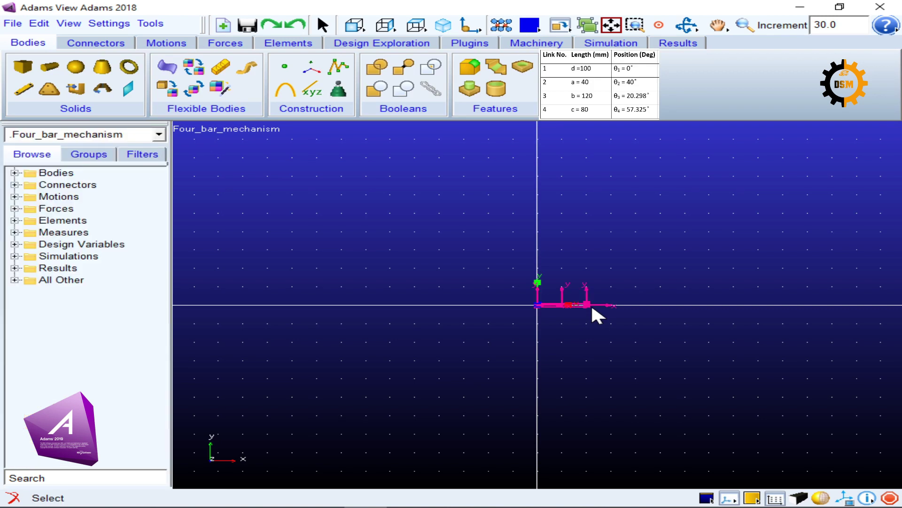
key(f)
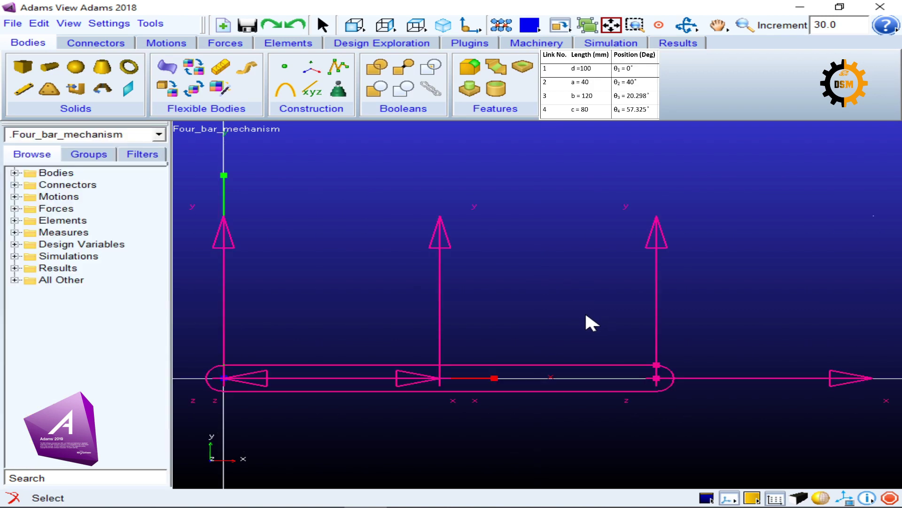
click(537, 315)
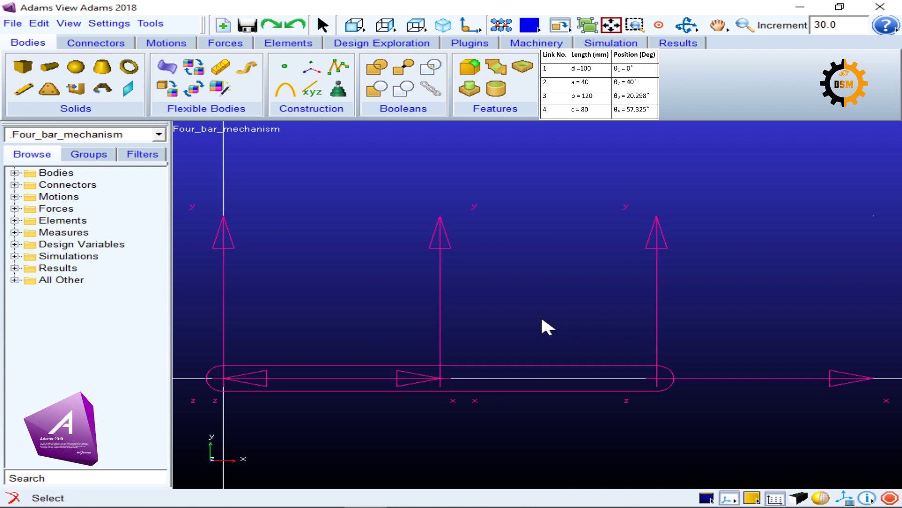
Set the working grid size to 75 mm by 50 mm with 5 mm spacing in X and Y.
key(z)
drag(542, 321, 534, 359)
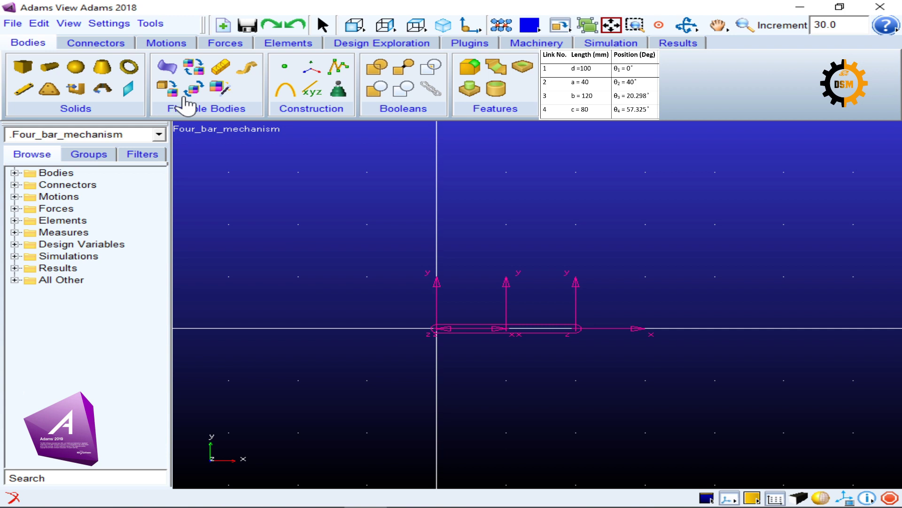
click(115, 26)
click(141, 55)
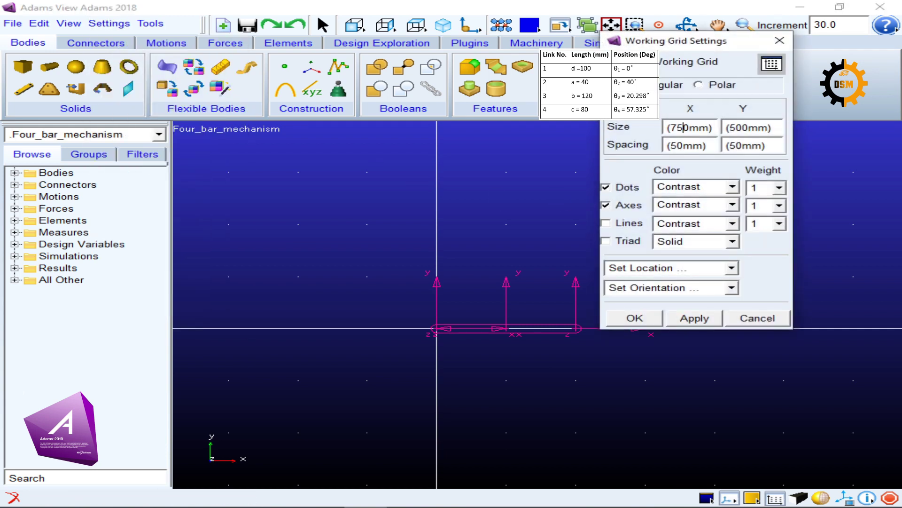
key(BackSpace)
click(771, 127)
key(BackSpace)
click(677, 145)
key(Delete)
click(736, 145)
key(Delete)
click(635, 318)
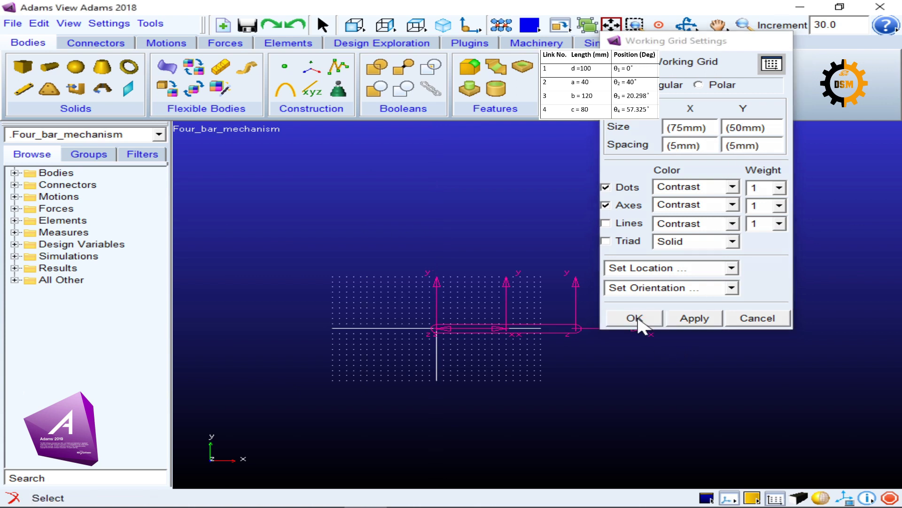
Set the size of all model icons to 5.
key(z)
drag(535, 380, 609, 307)
key(t)
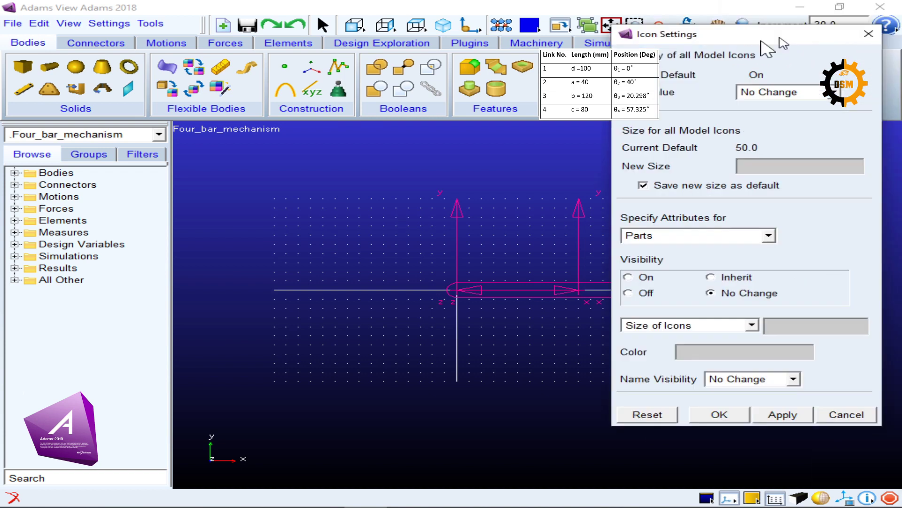
drag(781, 42, 732, 61)
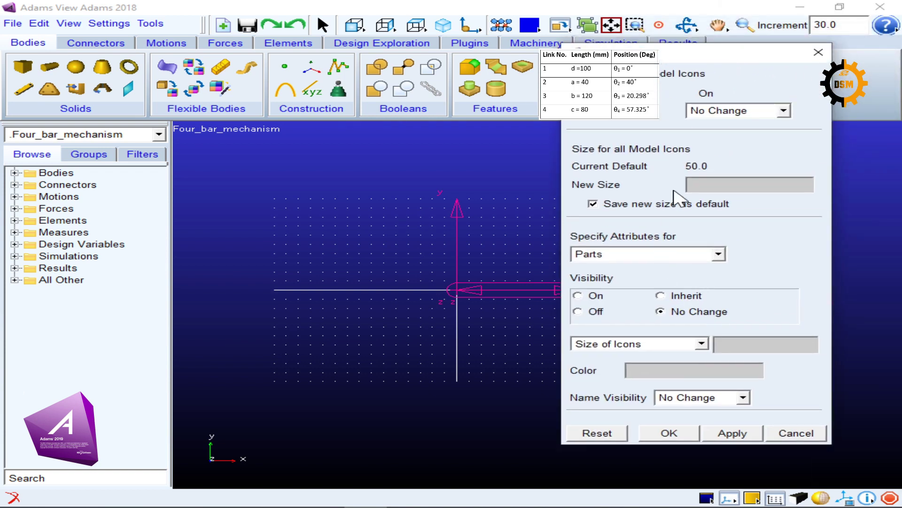
click(707, 184)
text(5)
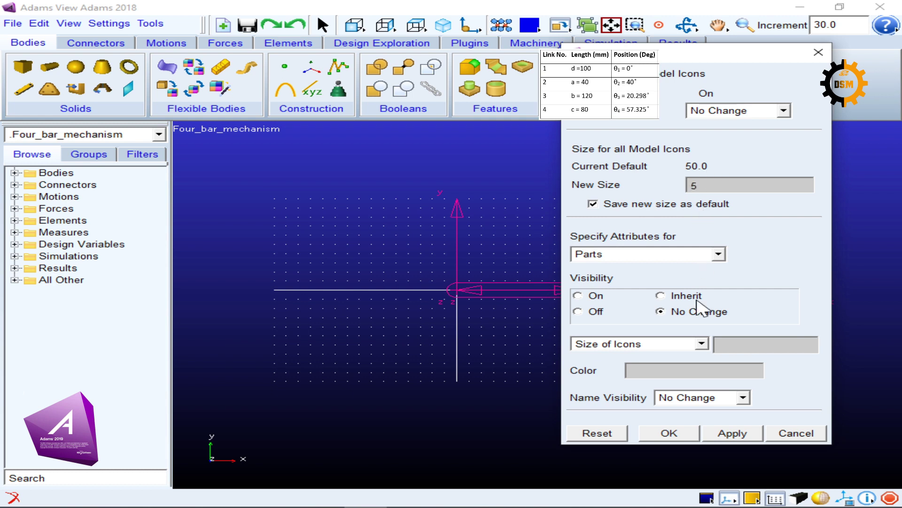
click(654, 437)
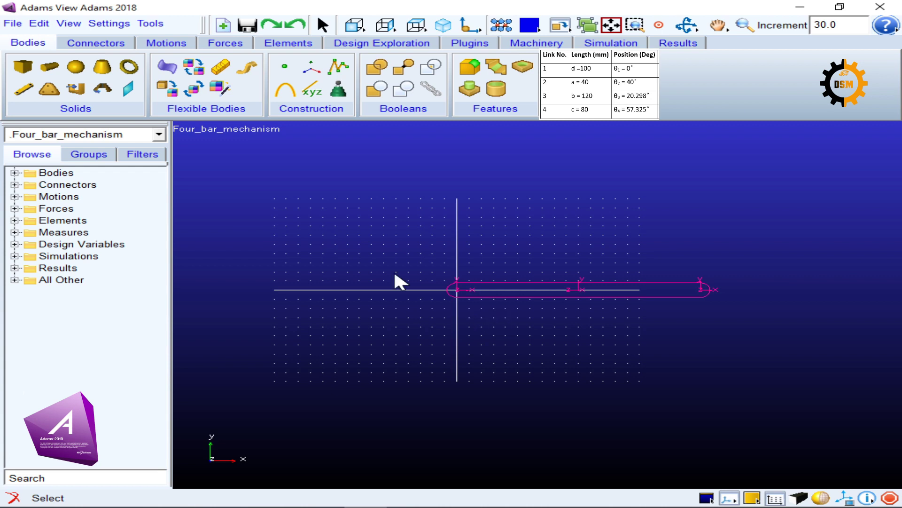
Create a second new-part link 40 mm long from the origin, inclined upward at about 45° from the X axis.
click(22, 89)
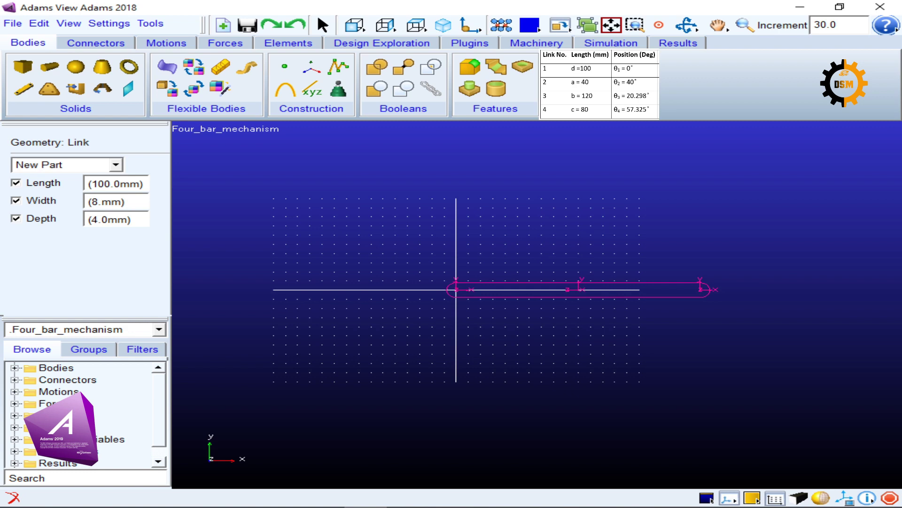
key(BackSpace)
key(BackSpace)
text(4)
click(456, 291)
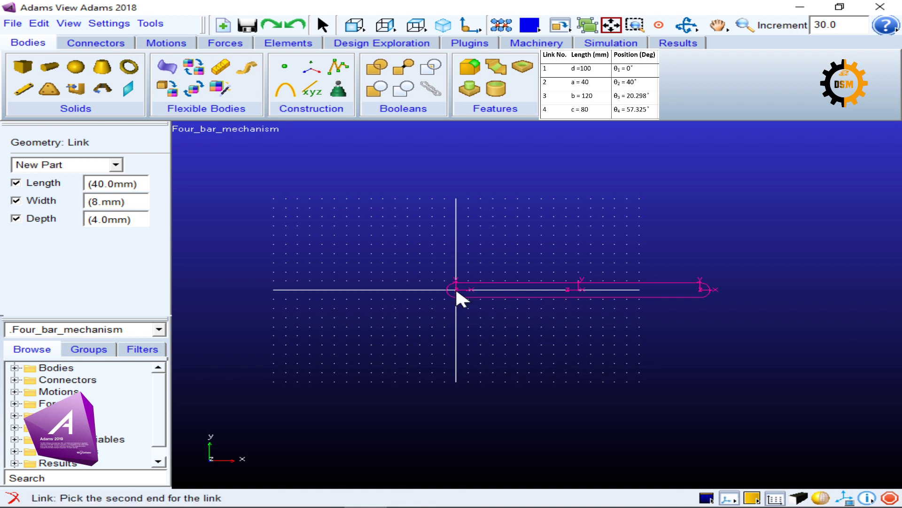
click(526, 237)
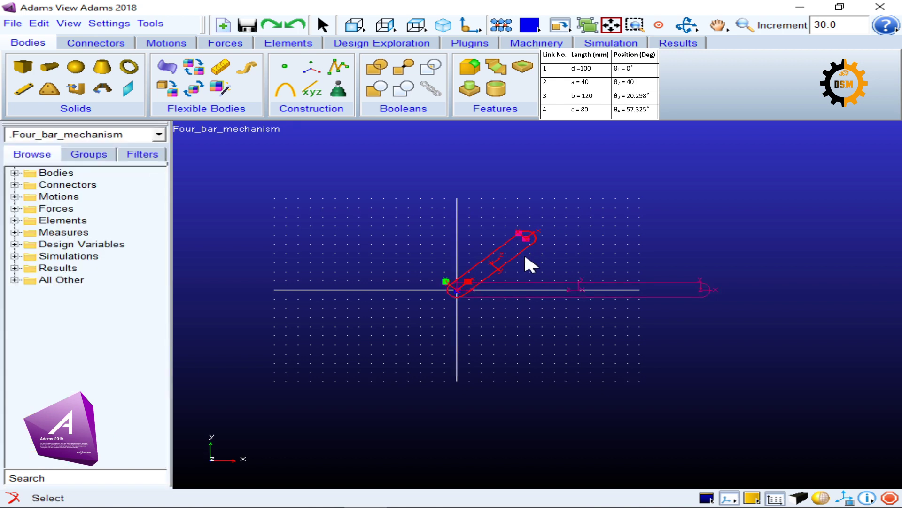
Look for the 40 mm link's marker at the origin among the overlapping parts, links and markers.
right_click(488, 272)
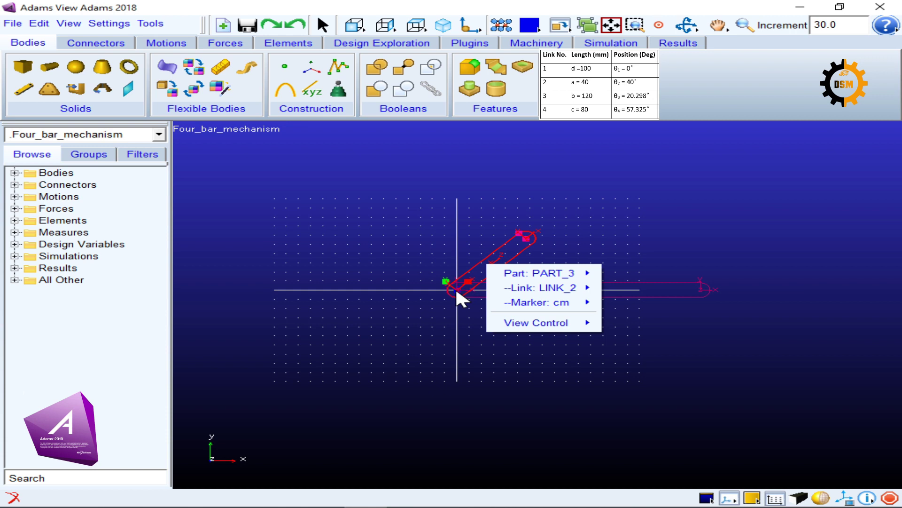
mouse_move(498, 302)
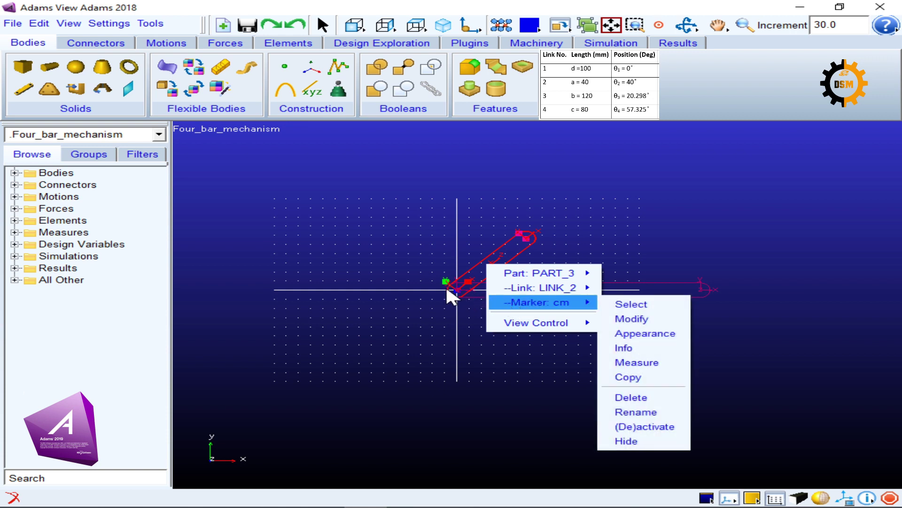
click(470, 276)
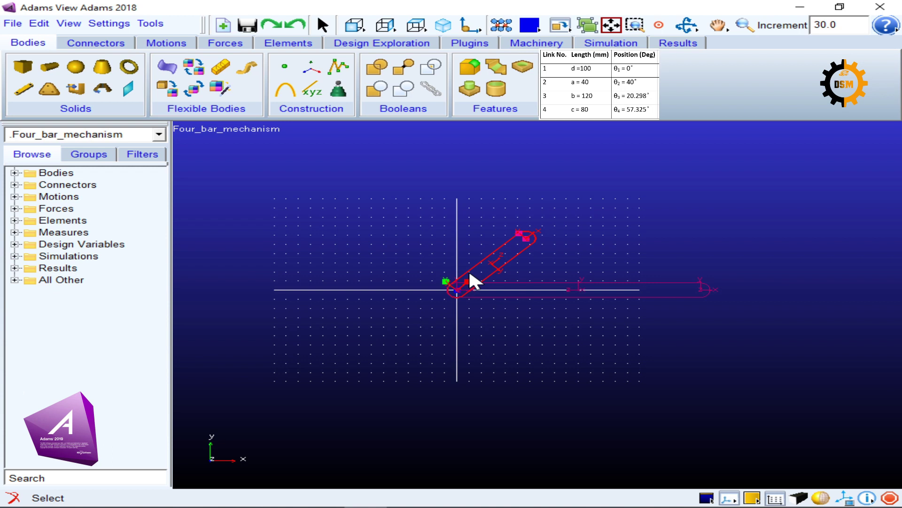
right_click(464, 274)
mouse_move(493, 304)
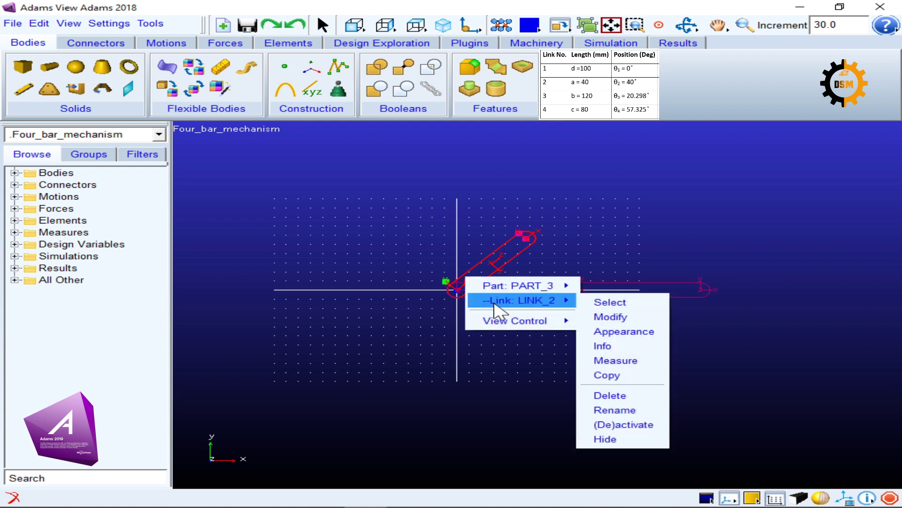
click(505, 247)
right_click(467, 277)
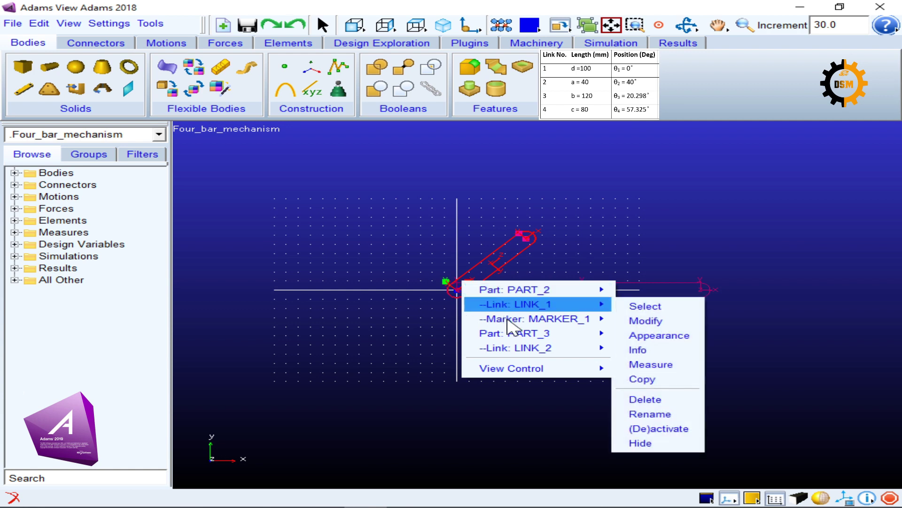
mouse_move(531, 324)
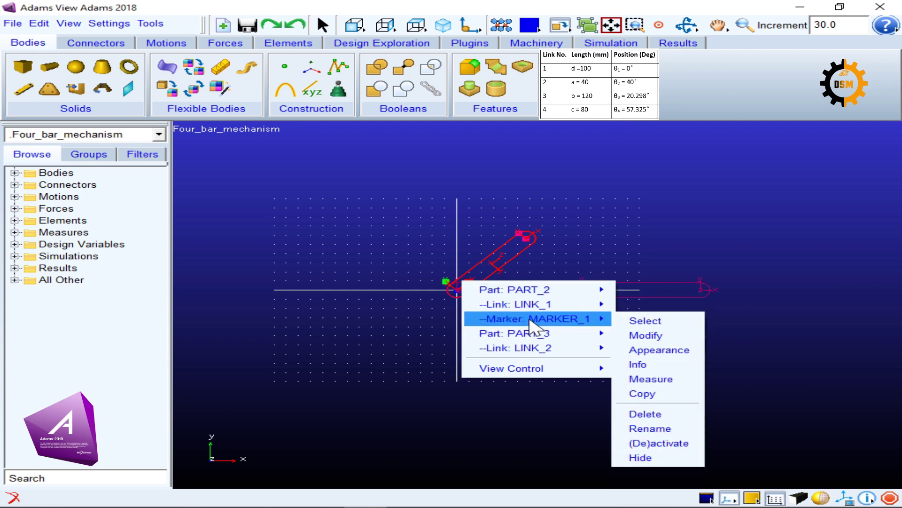
mouse_move(524, 349)
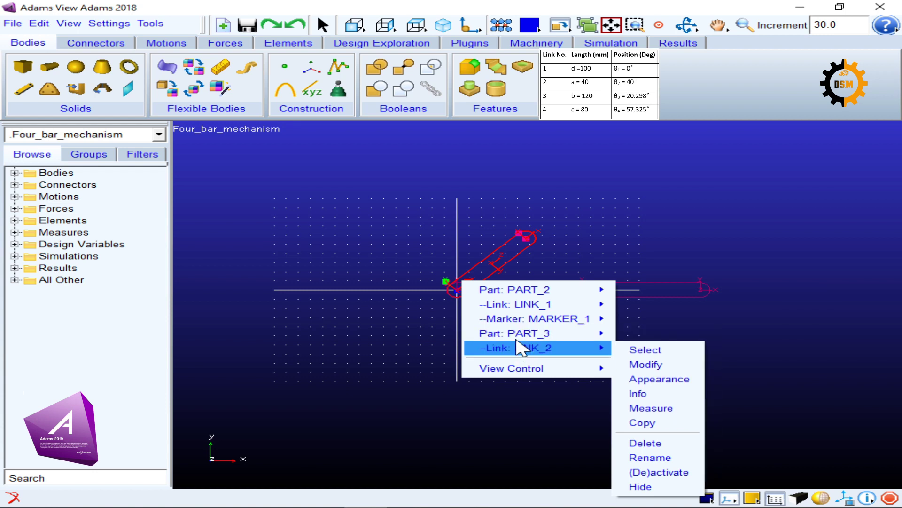
Set the first orientation angle of MARKER_3, PART_3's marker at the origin, to 40°.
click(14, 172)
click(32, 184)
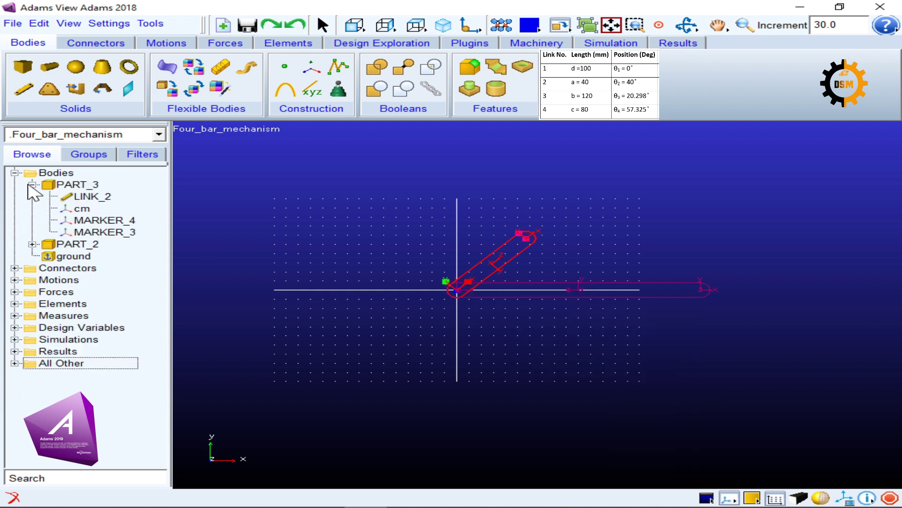
click(95, 220)
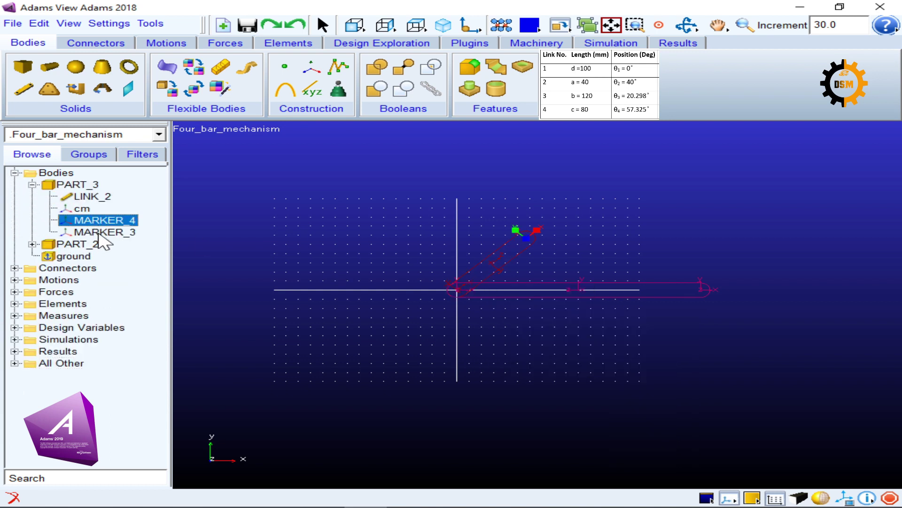
click(100, 232)
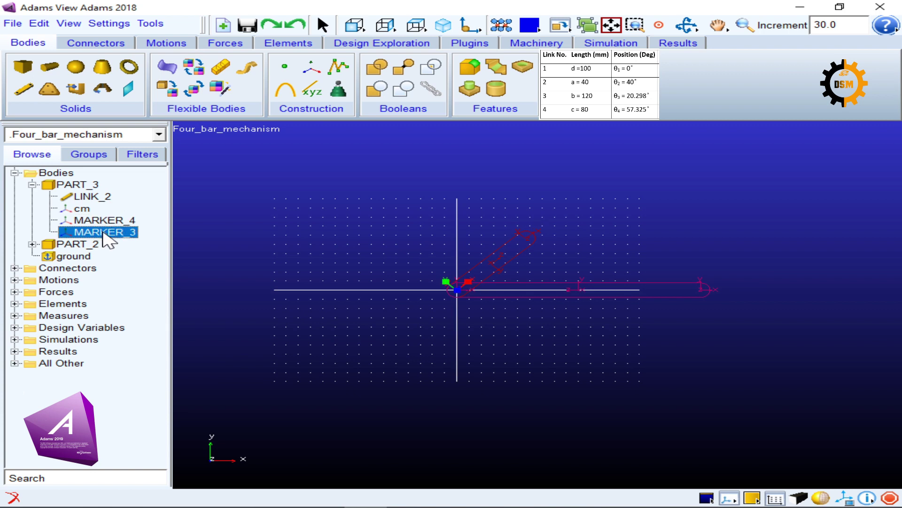
double_click(103, 233)
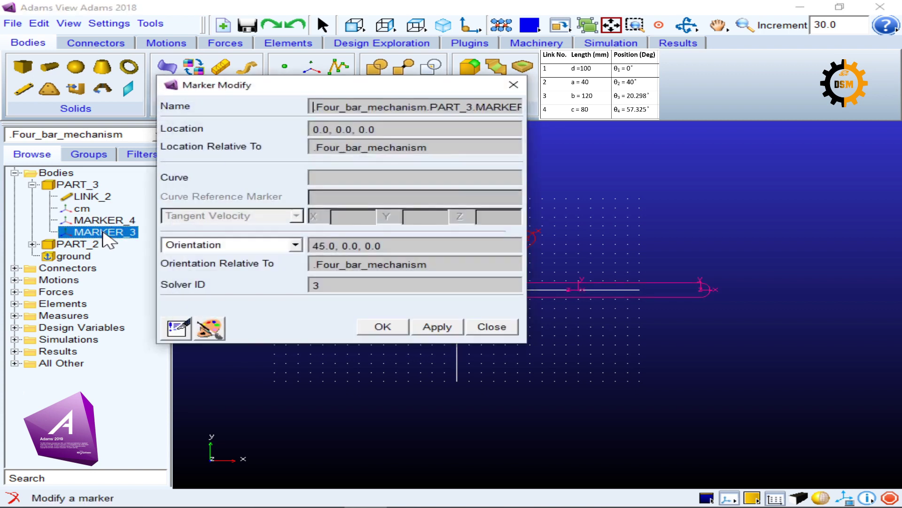
mouse_move(367, 92)
mouse_down()
mouse_move(646, 51)
mouse_move(698, 98)
mouse_up()
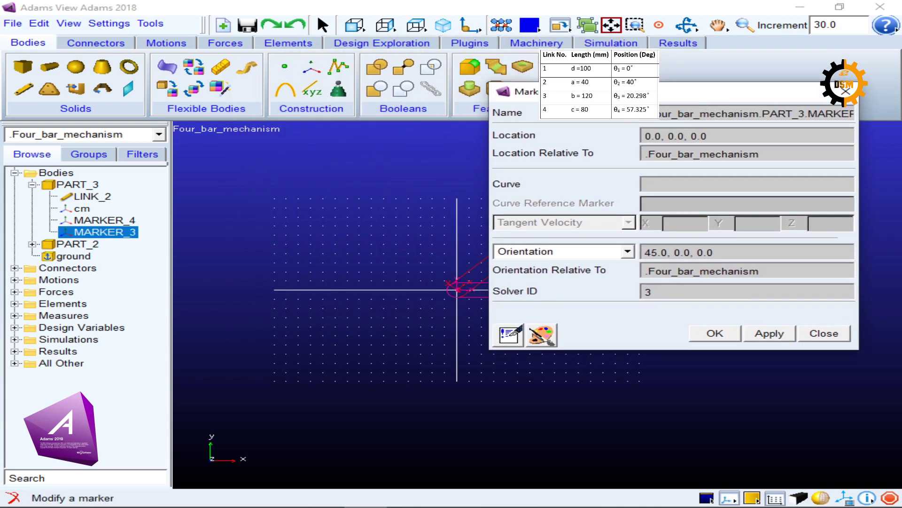
drag(644, 252, 667, 253)
text(40)
click(719, 334)
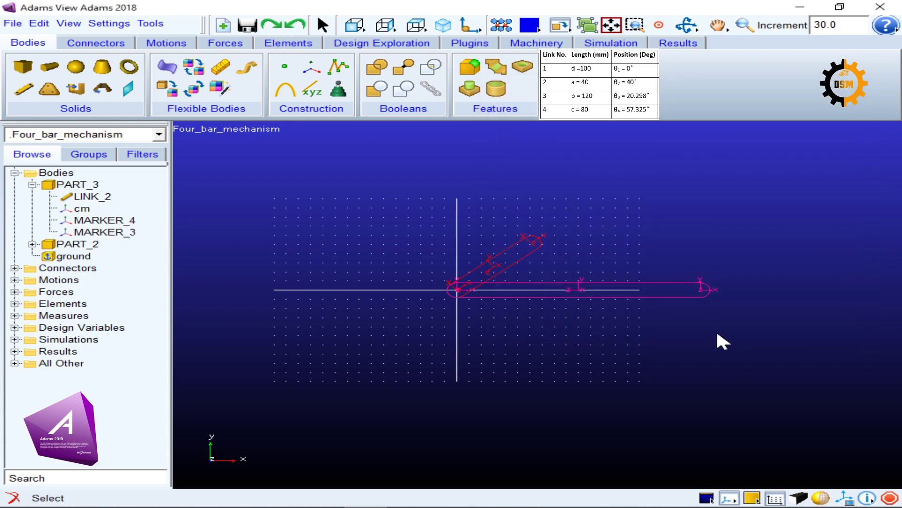
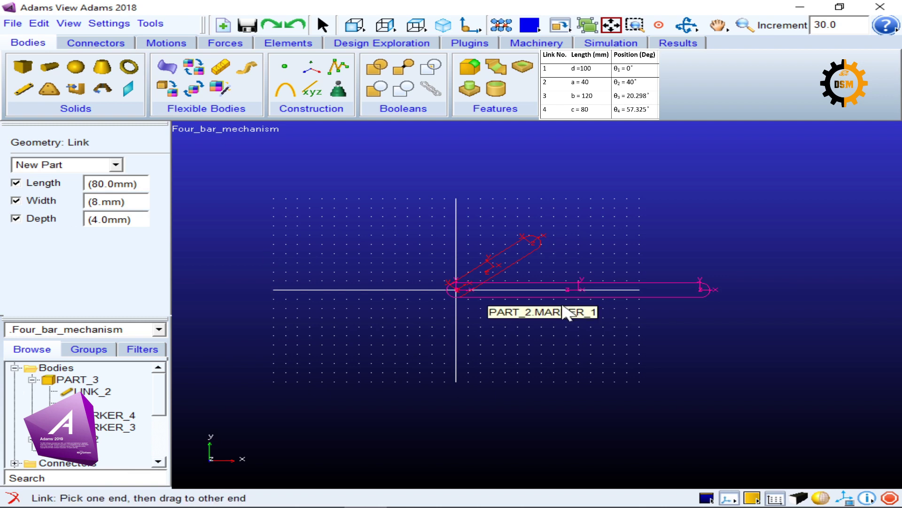
Create an 80 mm new-part link upward from the 100 mm link's free end and set its MARKER_5 first orientation angle to 57.325°.
click(701, 293)
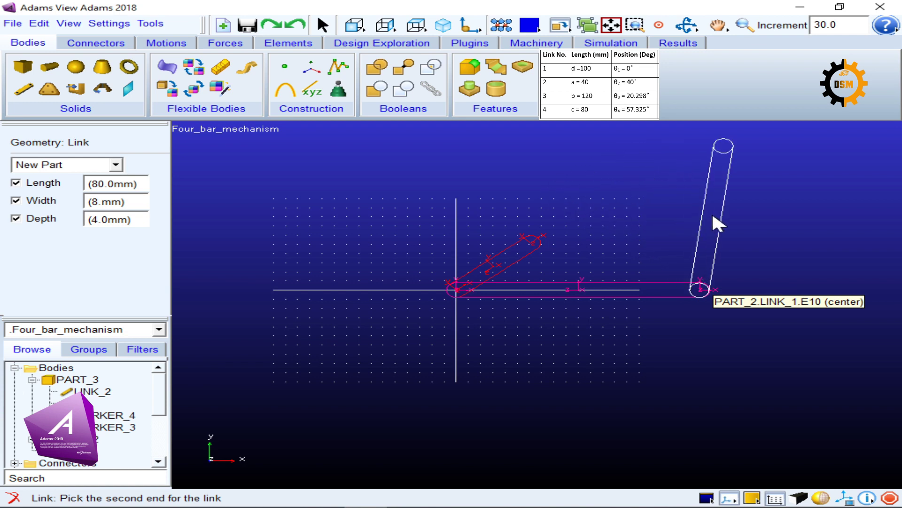
click(712, 211)
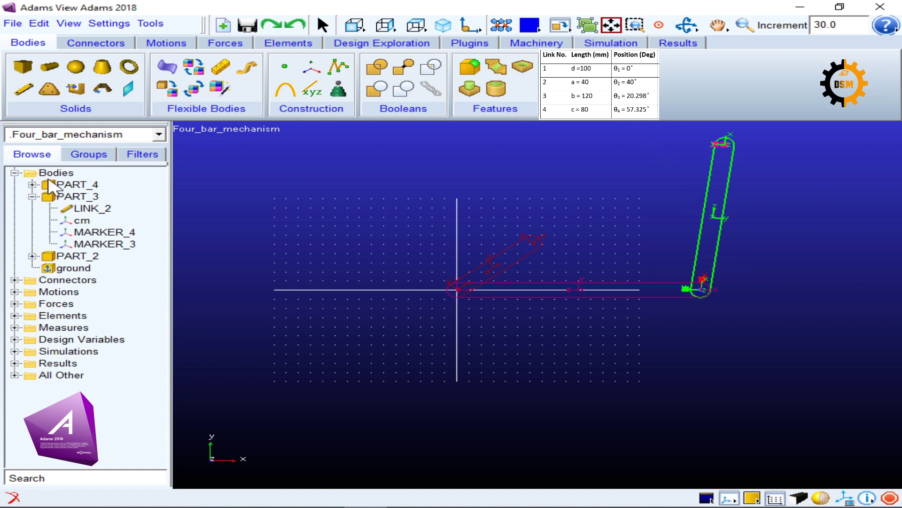
click(63, 185)
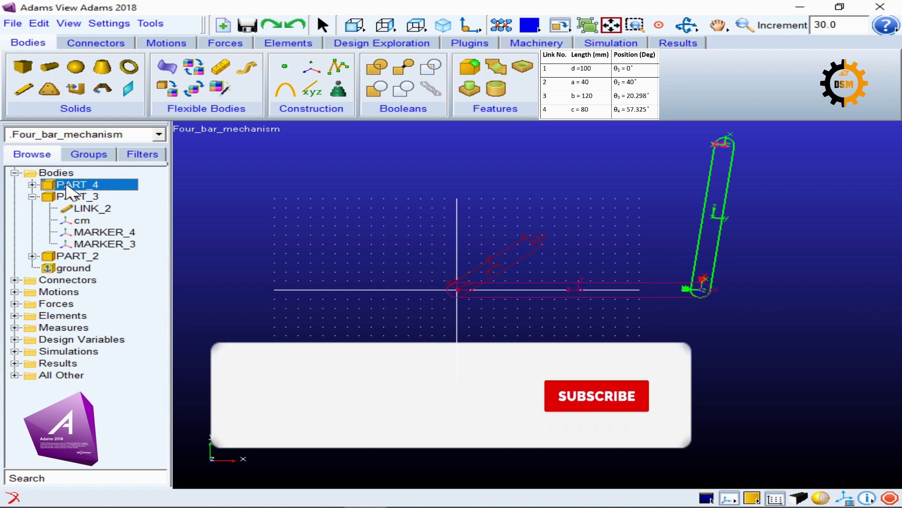
click(32, 184)
click(85, 221)
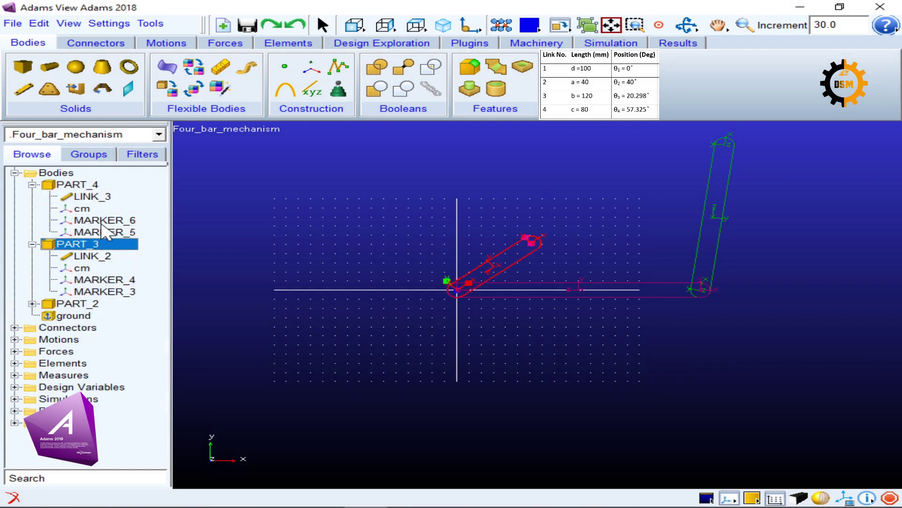
double_click(105, 230)
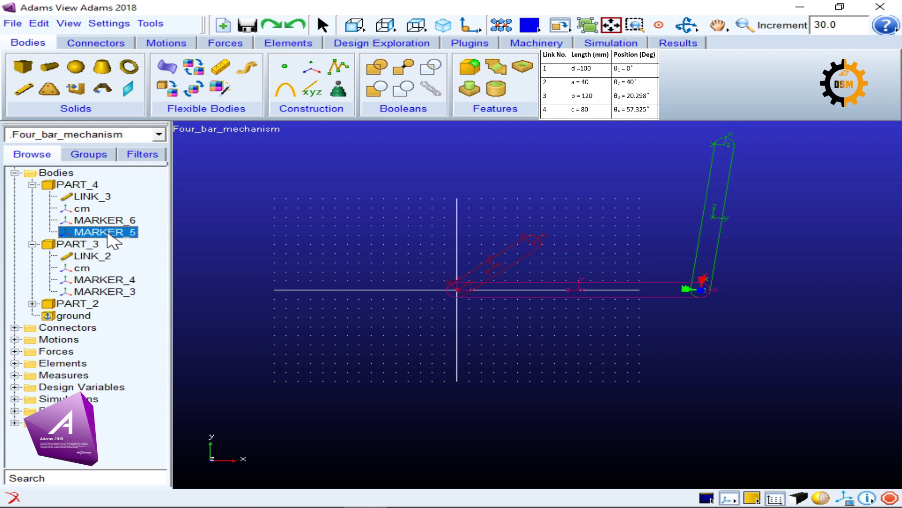
drag(645, 252, 722, 252)
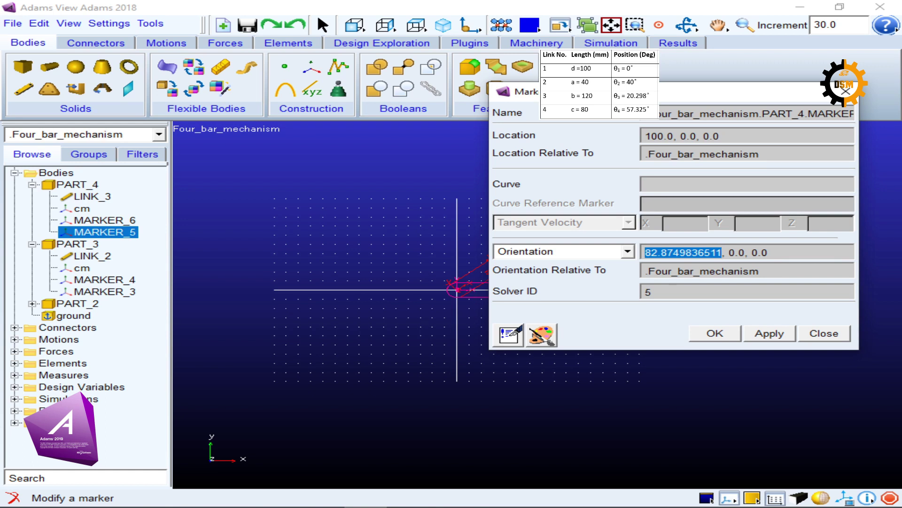
drag(765, 97, 746, 169)
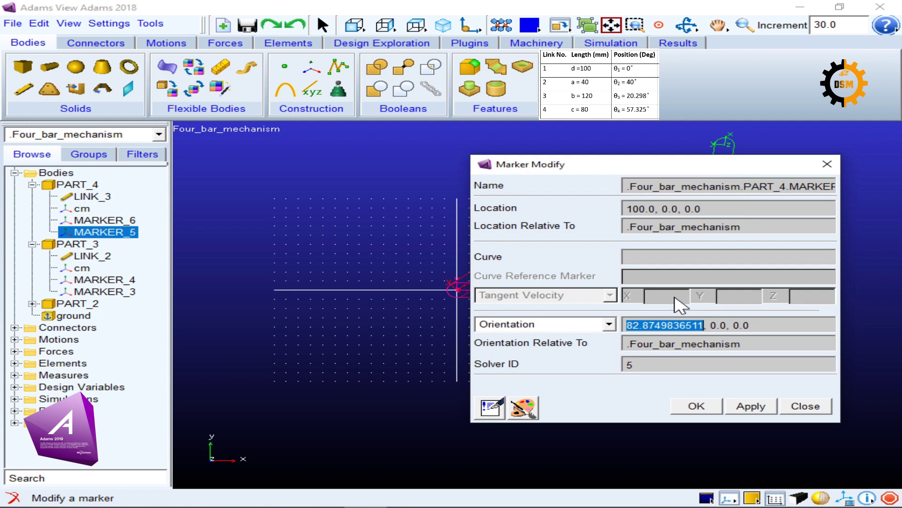
text(57.)
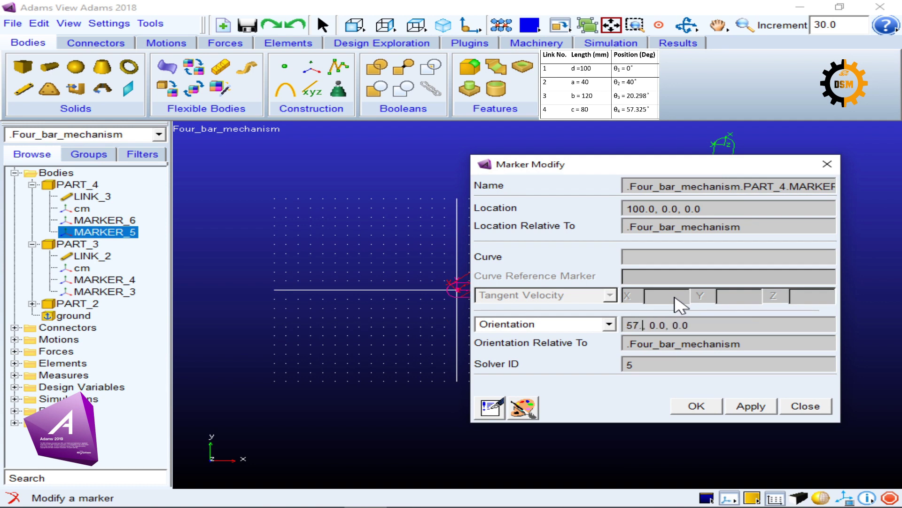
text(325)
click(699, 407)
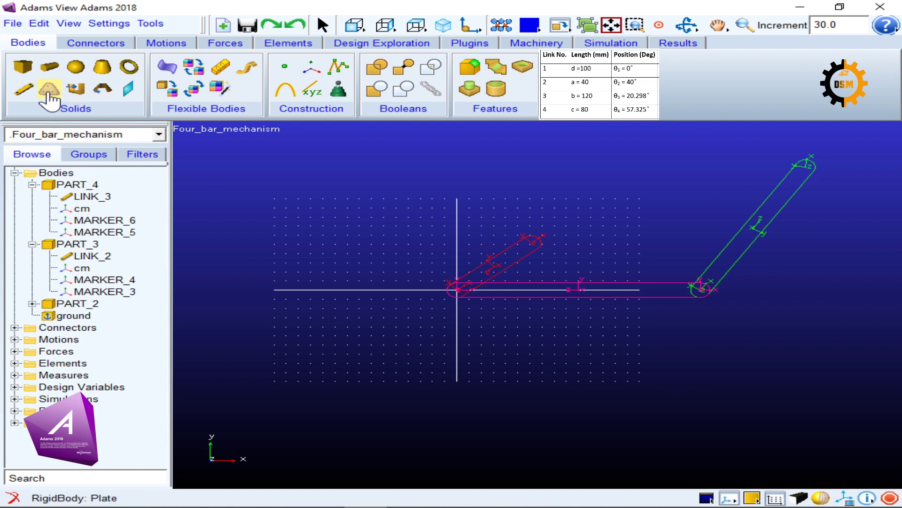
Create a 120 mm new-part link from the 40 mm link's free end to the 80 mm link's upper end.
click(24, 89)
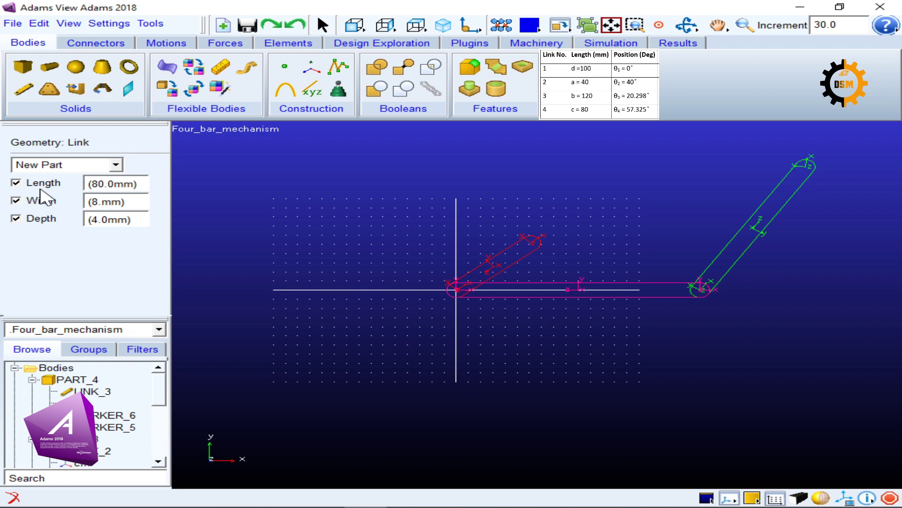
click(92, 184)
key(Delete)
text(12)
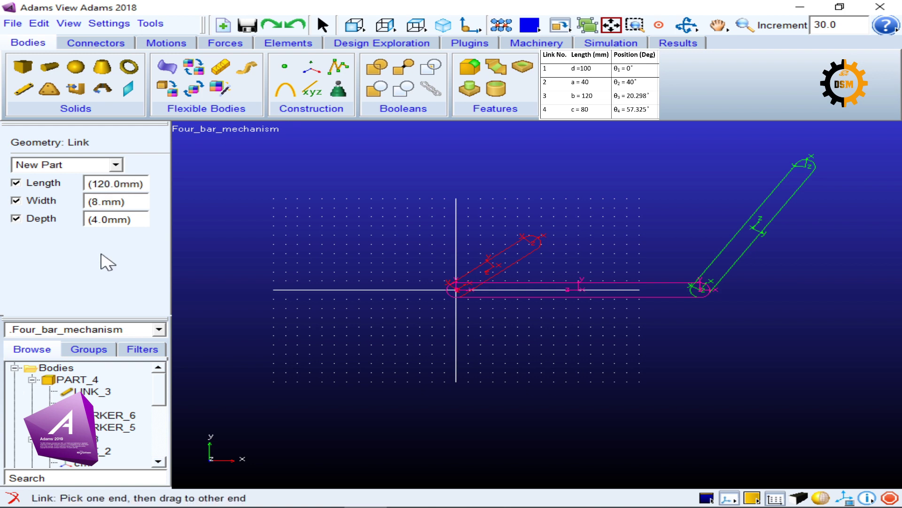
click(531, 242)
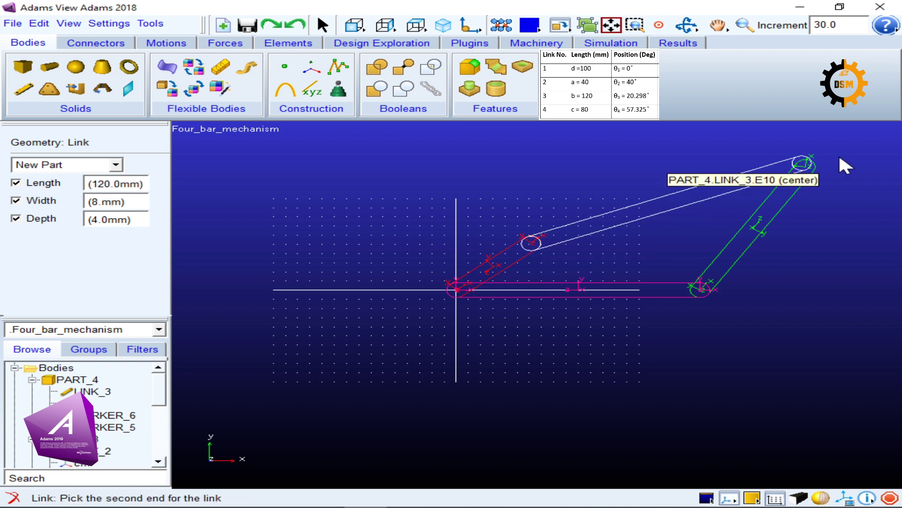
click(807, 168)
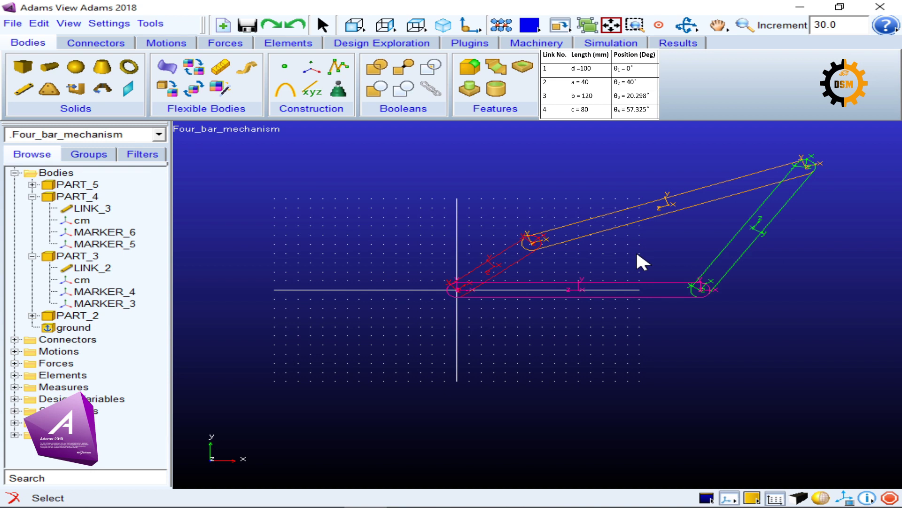
Switch the display of the four links from wireframe to solid shaded rendering.
key(t)
drag(644, 248, 504, 271)
key(z)
key(t)
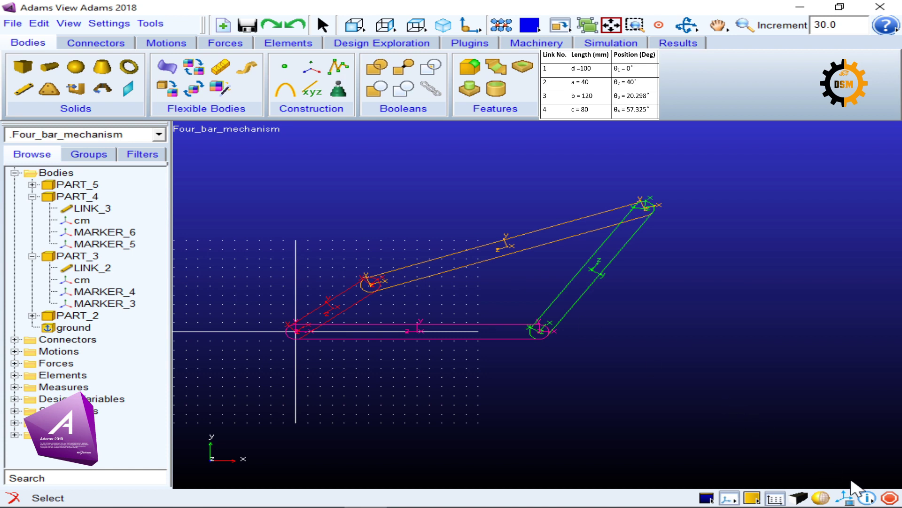
click(799, 499)
click(799, 499)
click(822, 498)
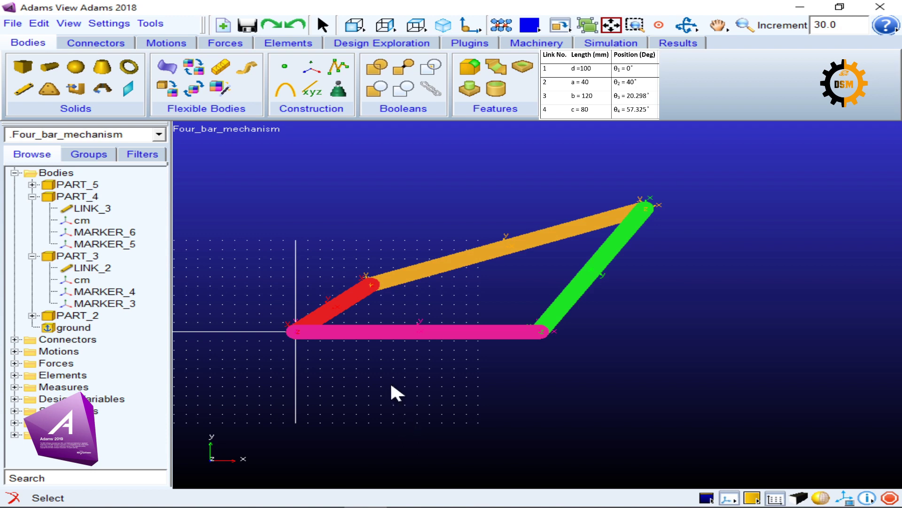
Add a revolute joint, two bodies and one location normal to grid, between the 100 mm and 40 mm links at the origin.
click(96, 43)
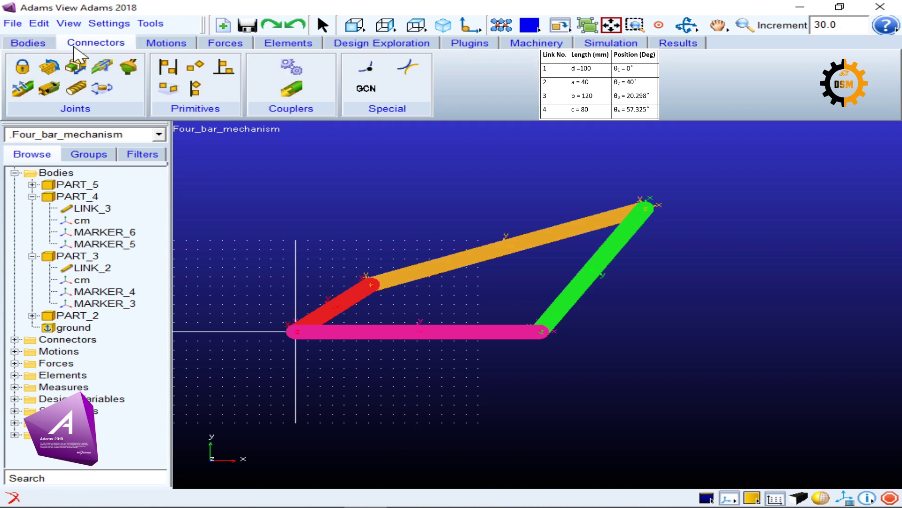
click(50, 71)
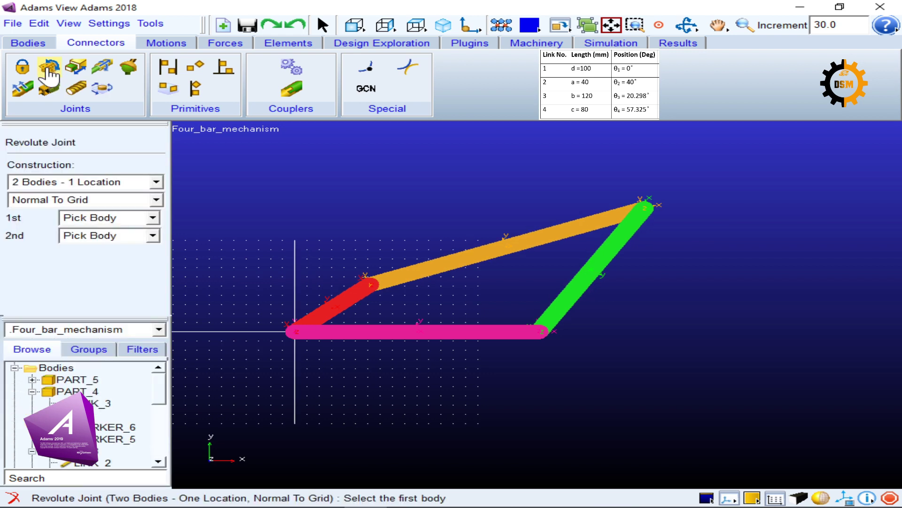
click(22, 67)
click(50, 70)
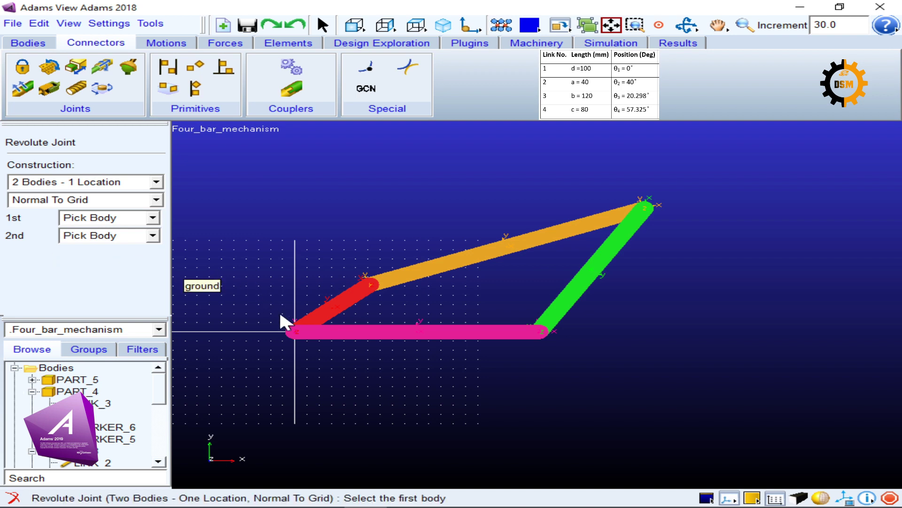
click(421, 334)
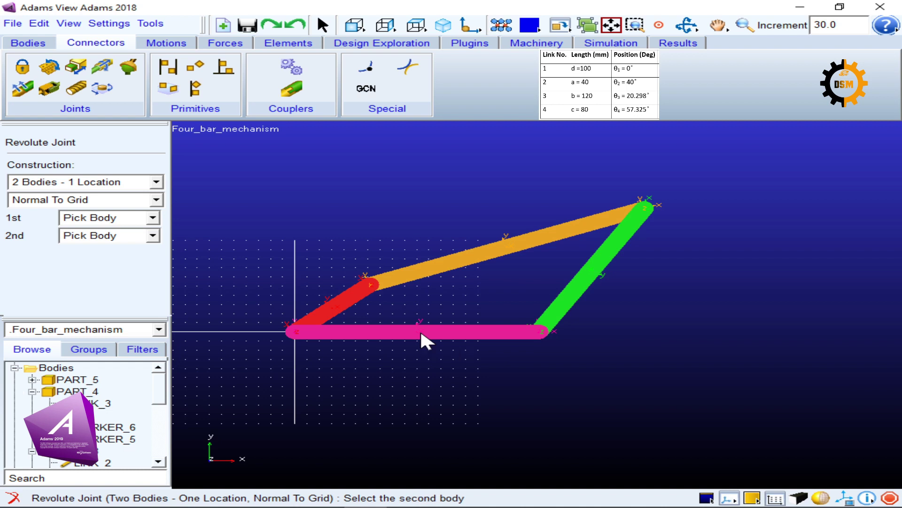
click(331, 309)
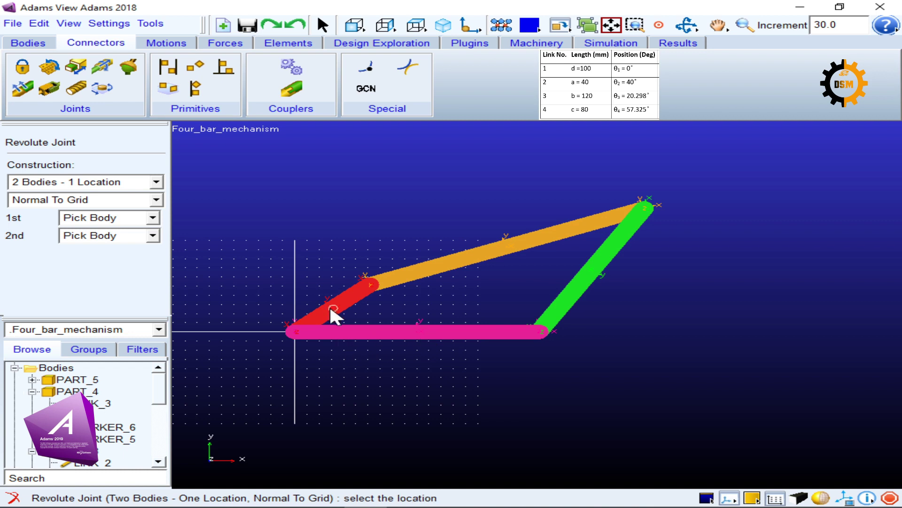
click(296, 332)
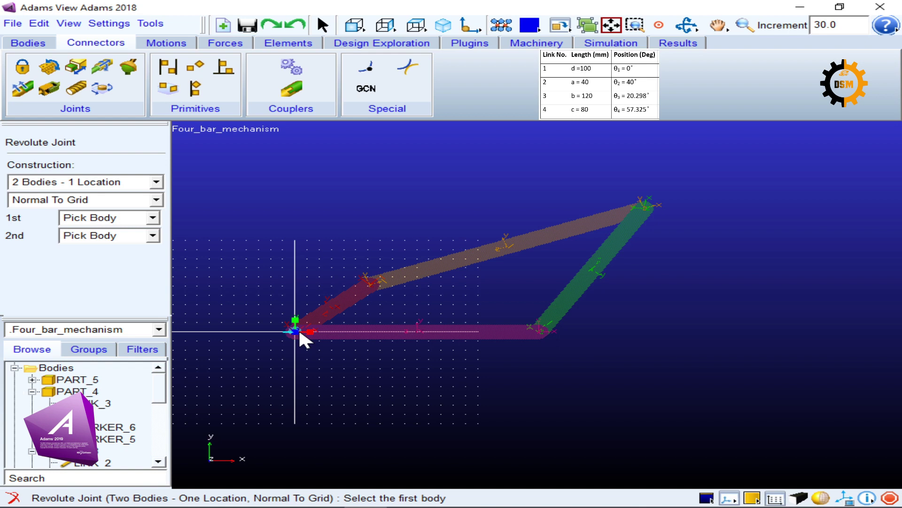
Add revolute joints connecting the 120 mm link to the 40 mm link and to the 80 mm link at their shared ends.
click(338, 307)
click(506, 253)
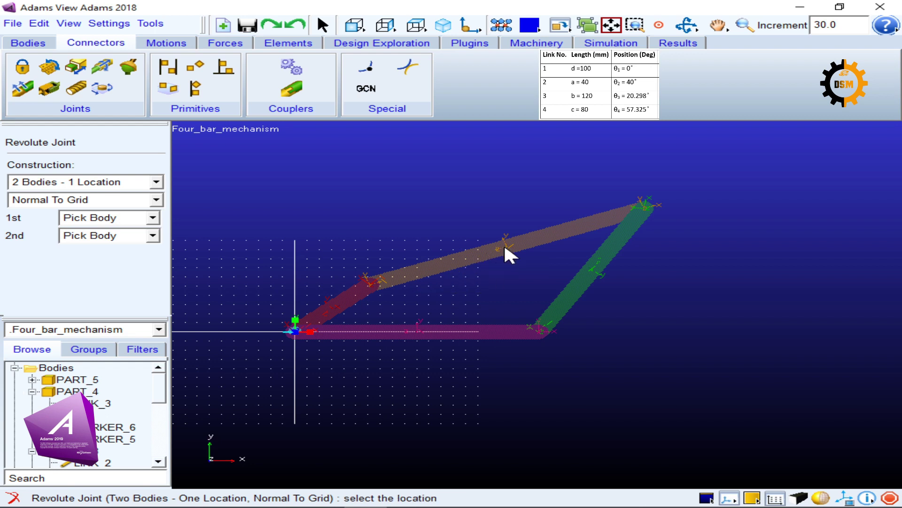
click(371, 286)
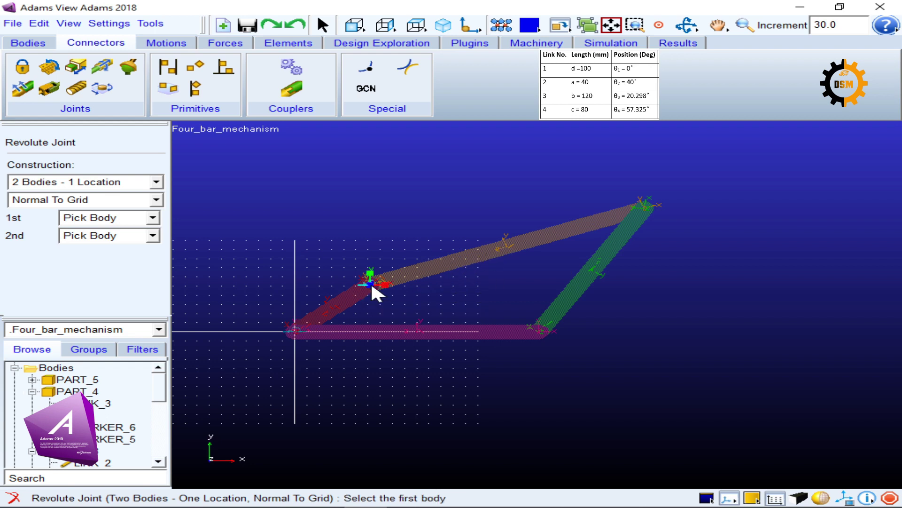
click(594, 281)
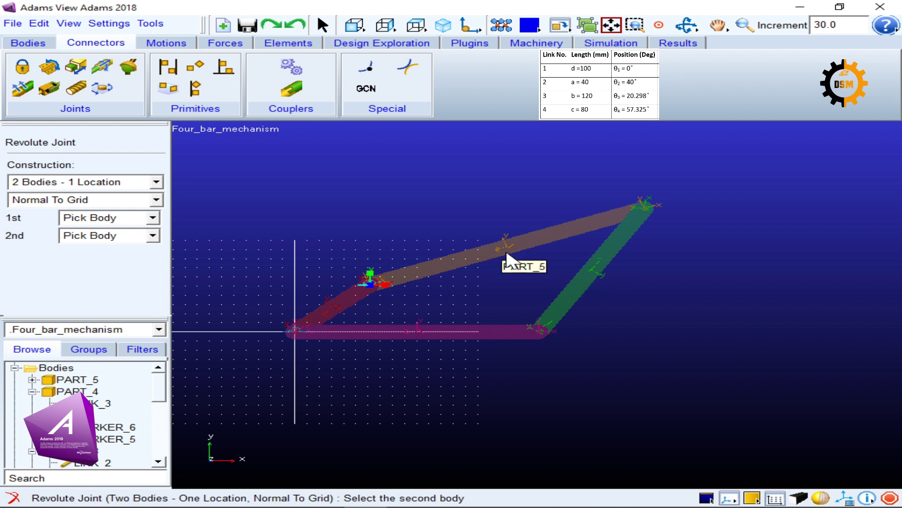
click(511, 249)
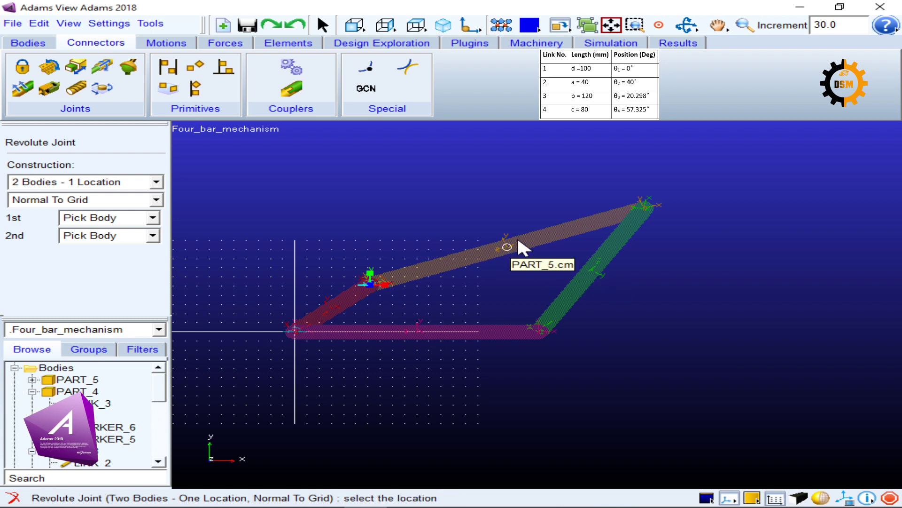
click(652, 205)
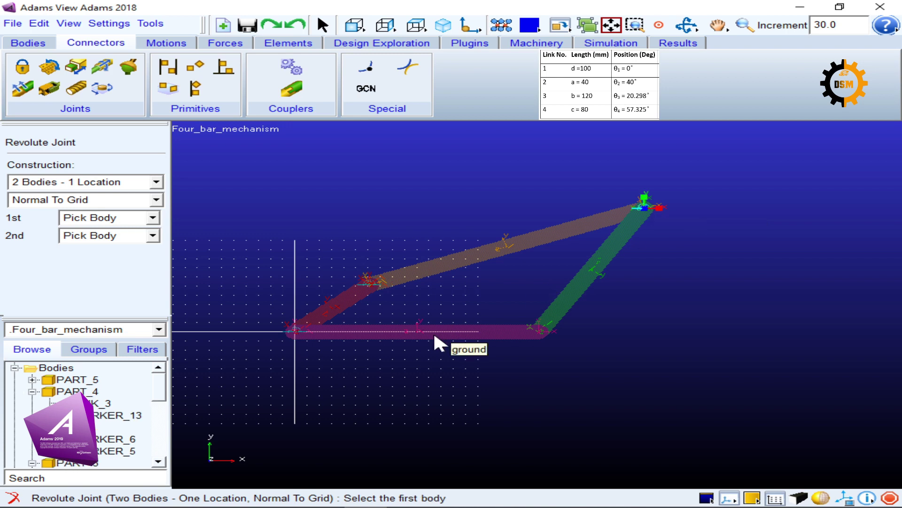
Add a revolute joint between the horizontal 100 mm link and the 80 mm link at their shared end.
click(418, 334)
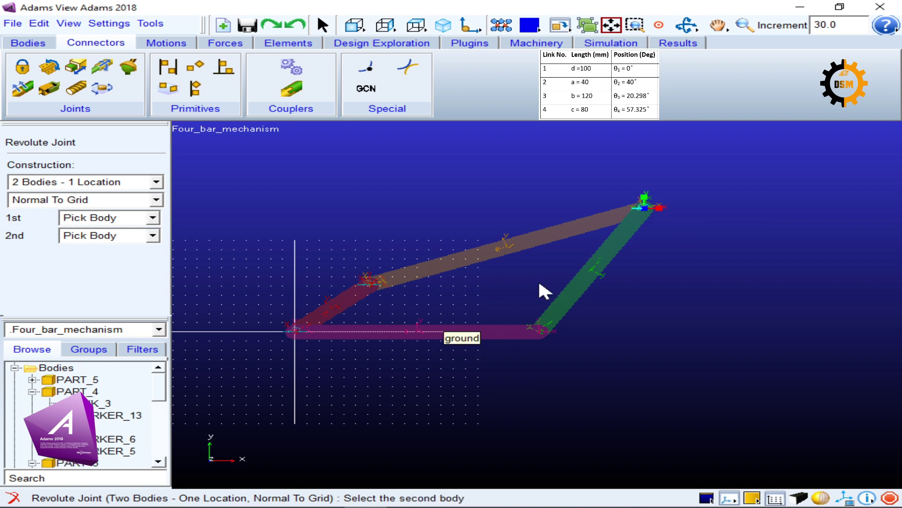
click(596, 278)
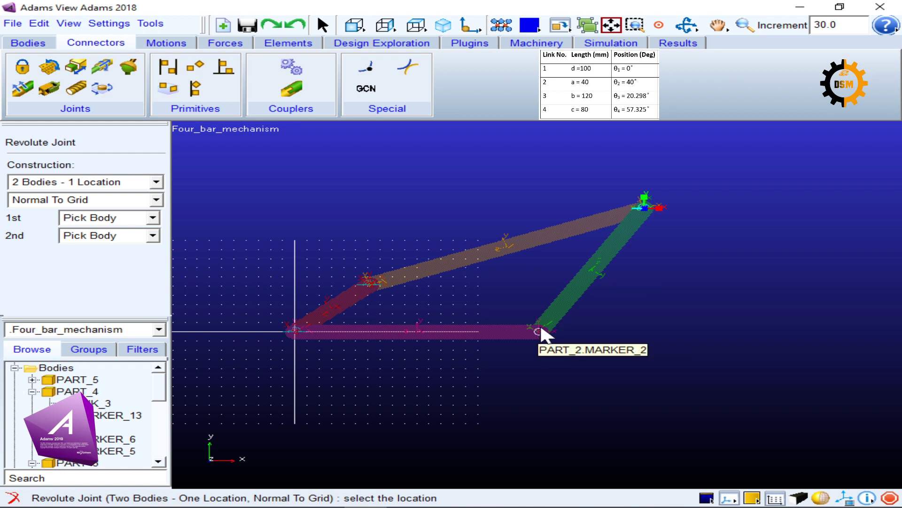
click(540, 329)
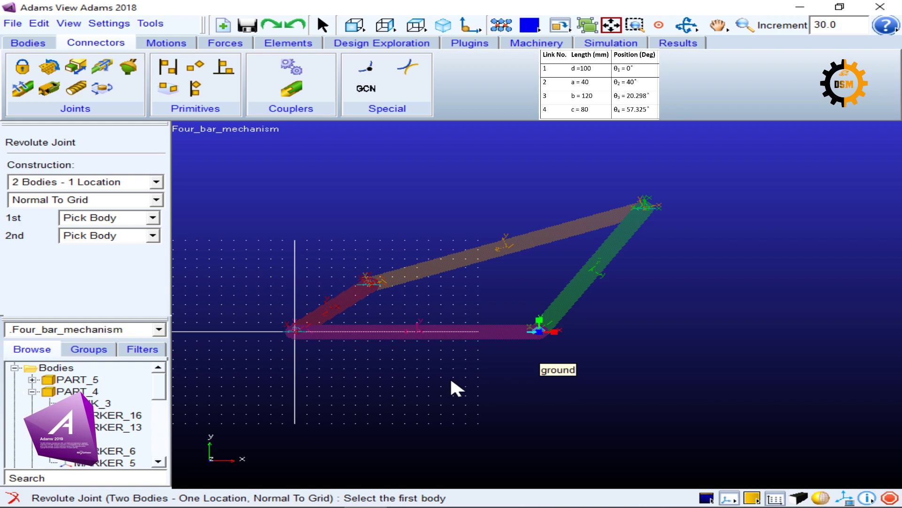
key(Escape)
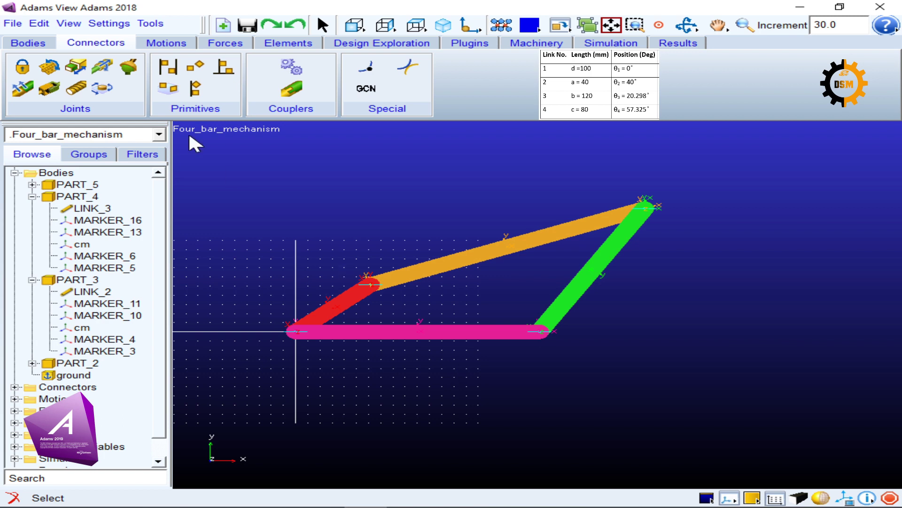
Add a fixed joint, two bodies and one location, between ground and the horizontal 100 mm link at its centre of mass.
click(22, 67)
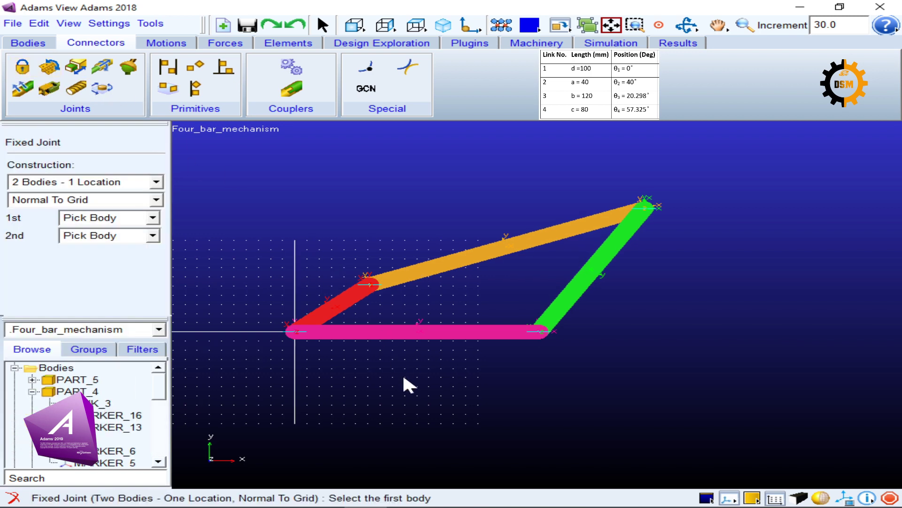
click(312, 420)
click(418, 335)
click(418, 331)
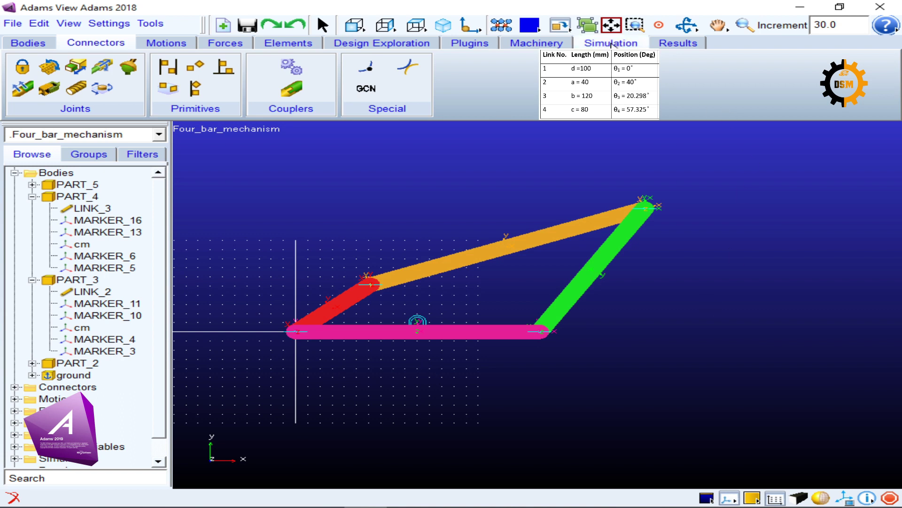
Check the mechanism's motion by moving the 40 mm link interactively from the simulation controls.
click(611, 43)
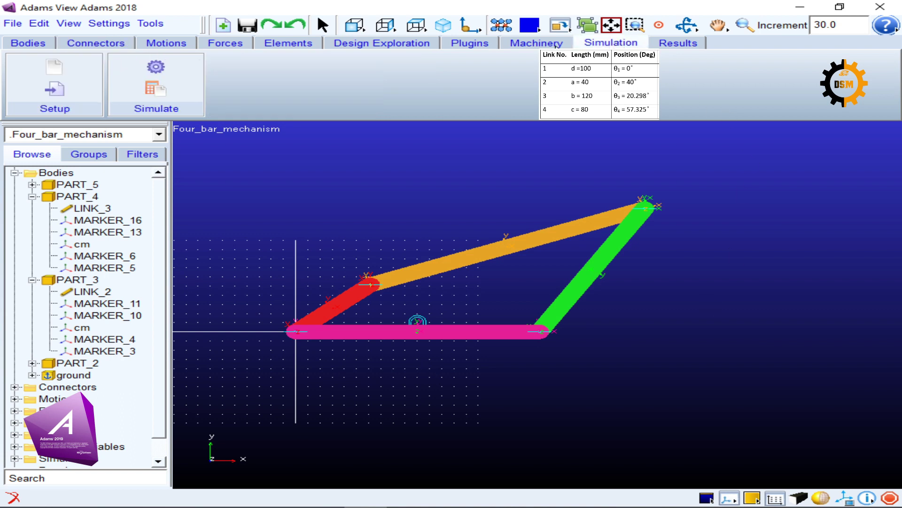
click(153, 80)
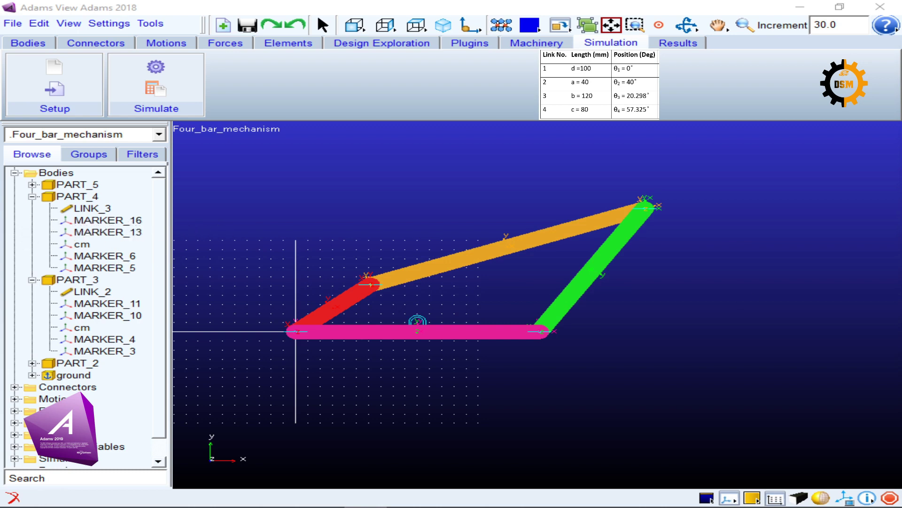
drag(883, 68, 807, 103)
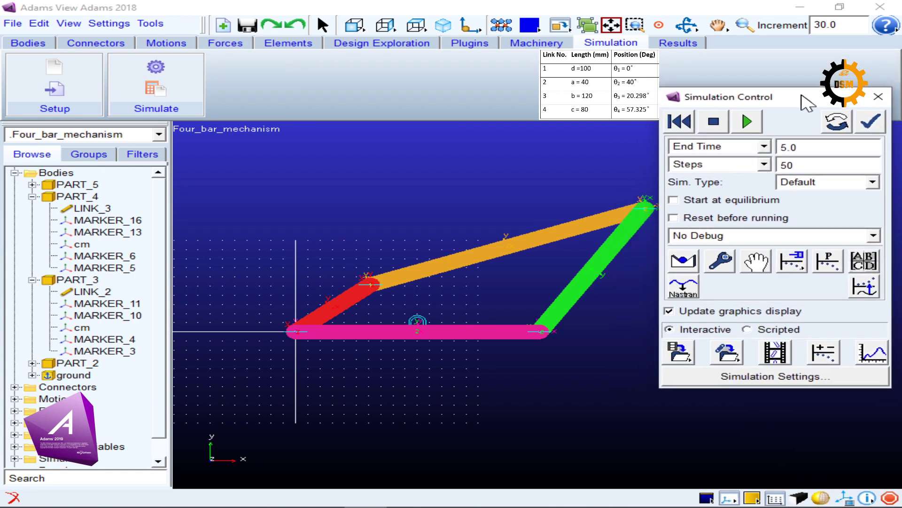
click(754, 263)
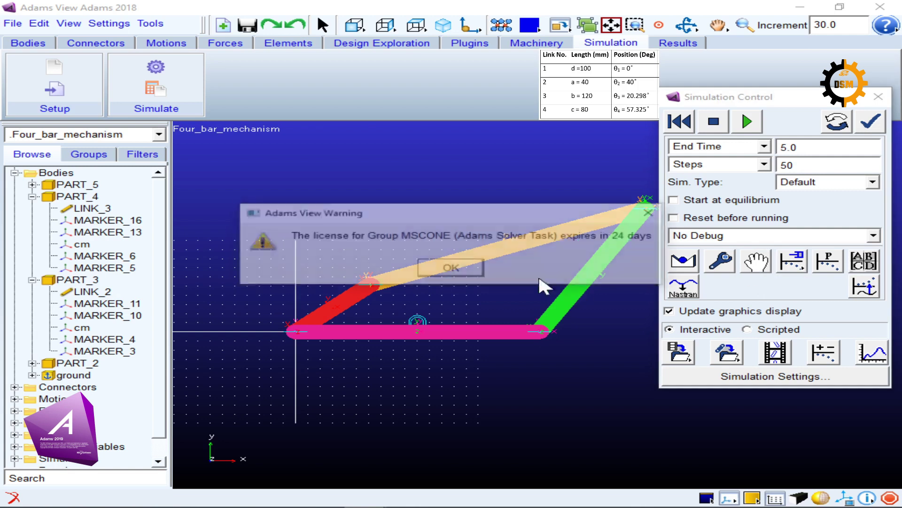
click(462, 272)
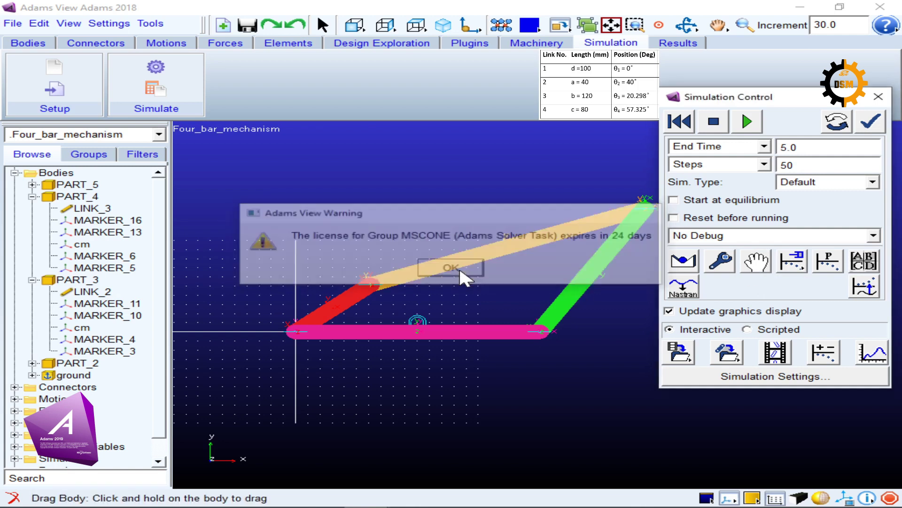
click(481, 256)
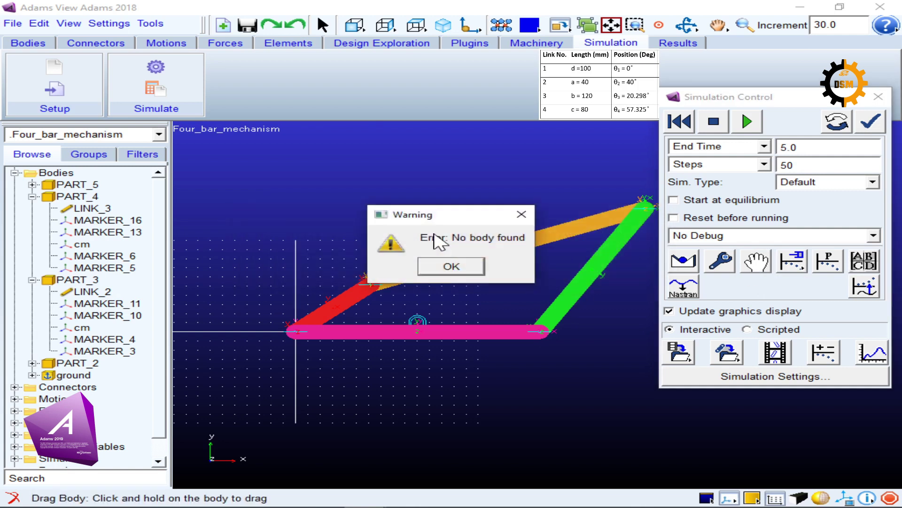
click(451, 266)
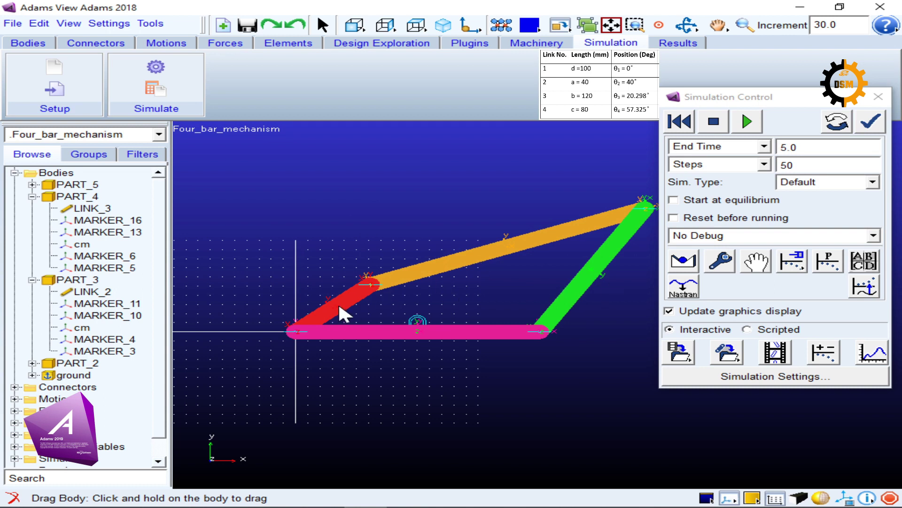
drag(332, 309, 292, 299)
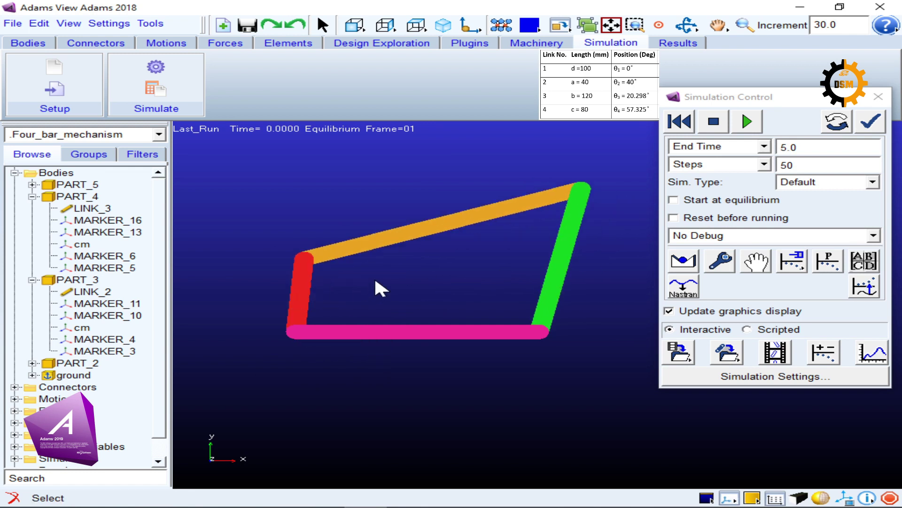
click(882, 97)
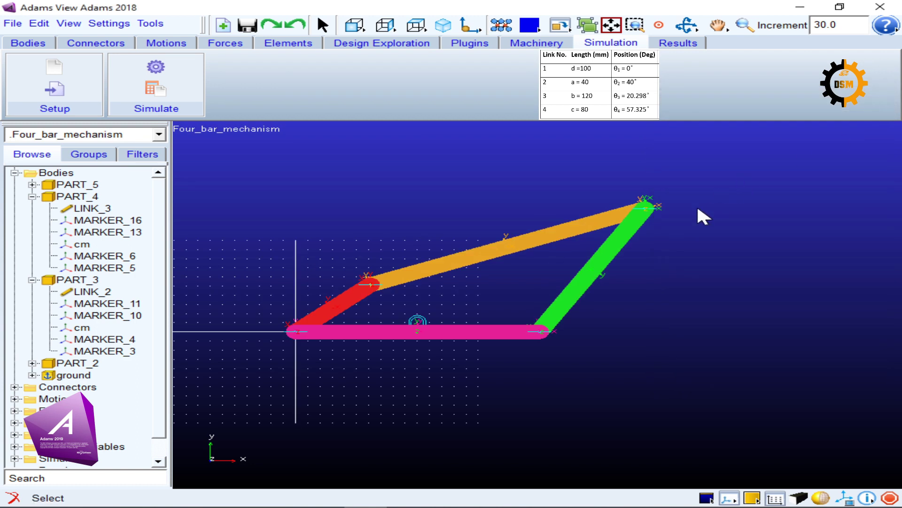
Delete the horizontal 100 mm link, PART_2, from the model's bodies.
click(32, 196)
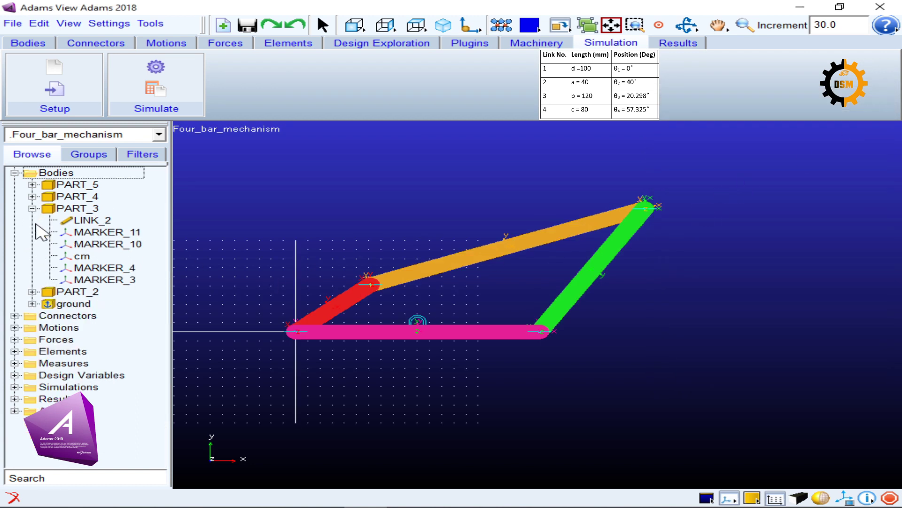
click(32, 208)
click(66, 234)
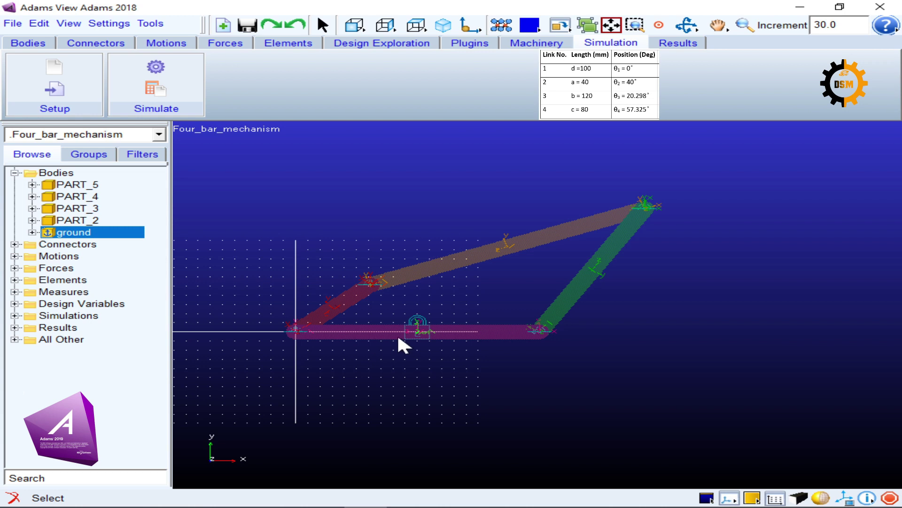
click(405, 357)
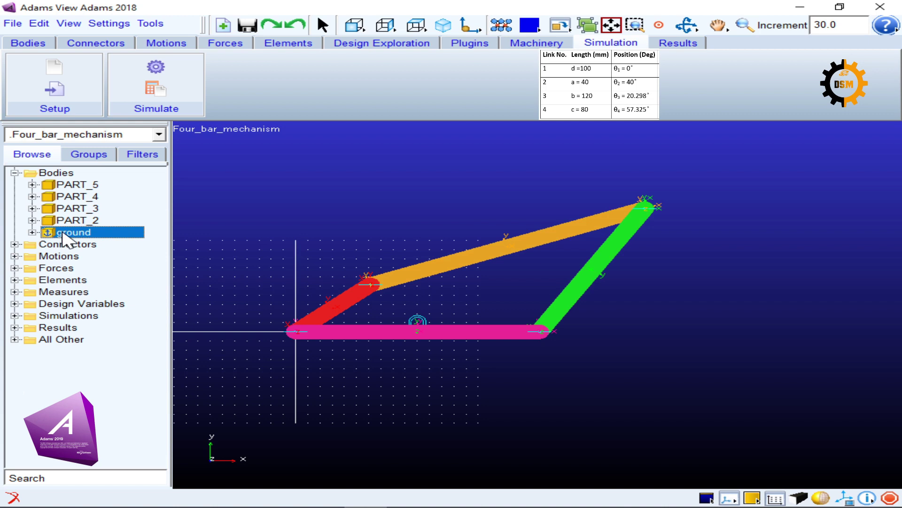
click(78, 221)
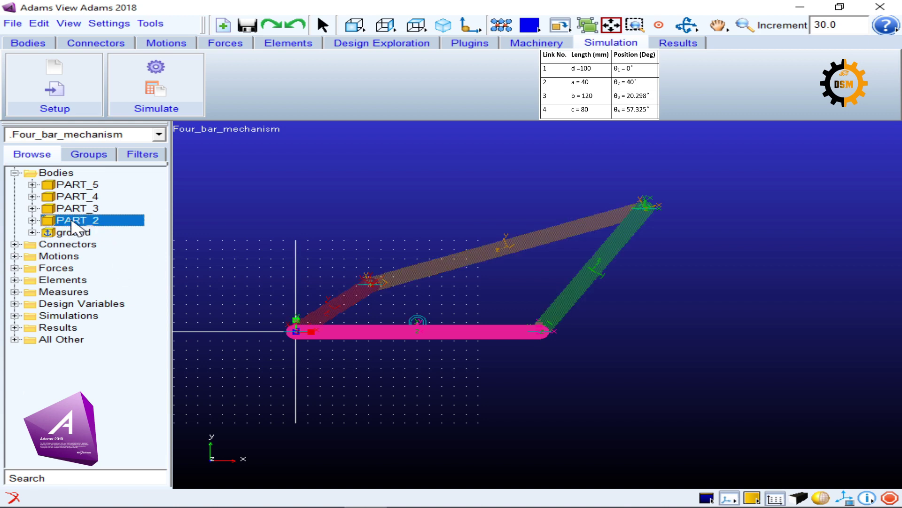
right_click(75, 225)
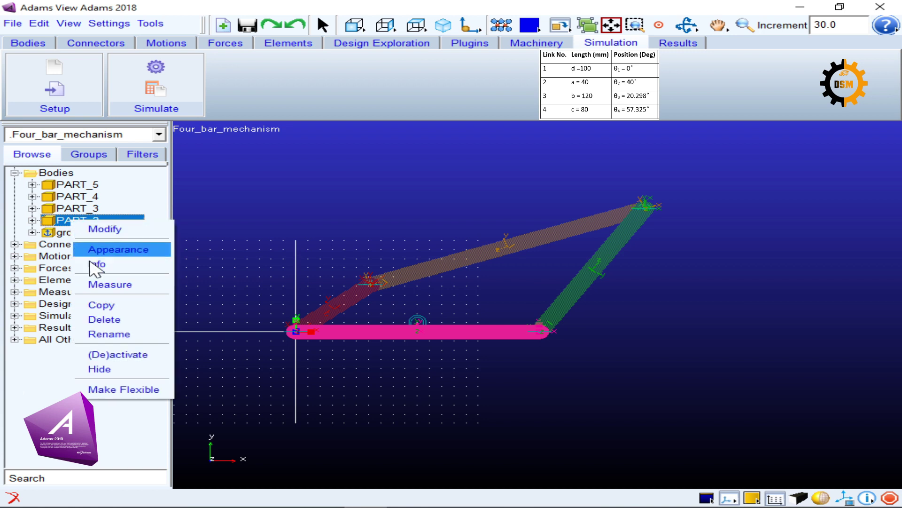
click(121, 319)
click(267, 278)
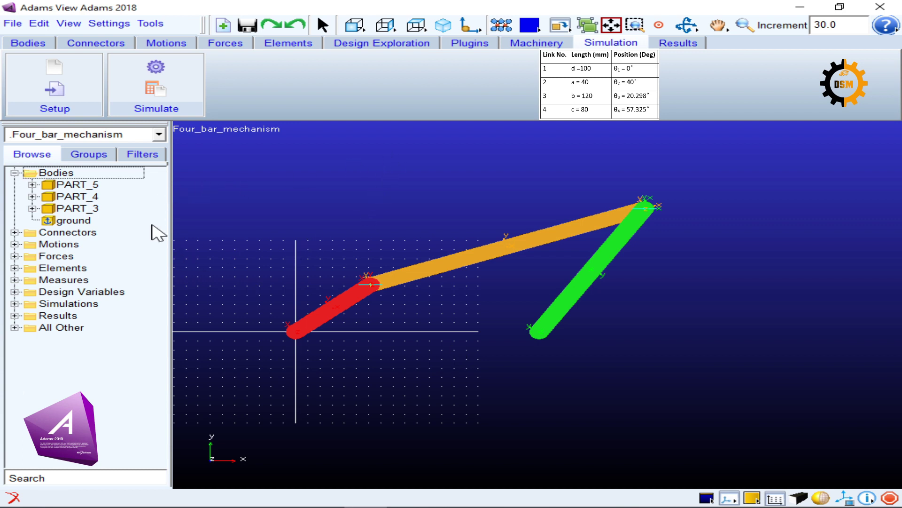
Add a revolute joint, two bodies and one location normal to grid, between ground and the 40 mm link at the origin.
click(77, 43)
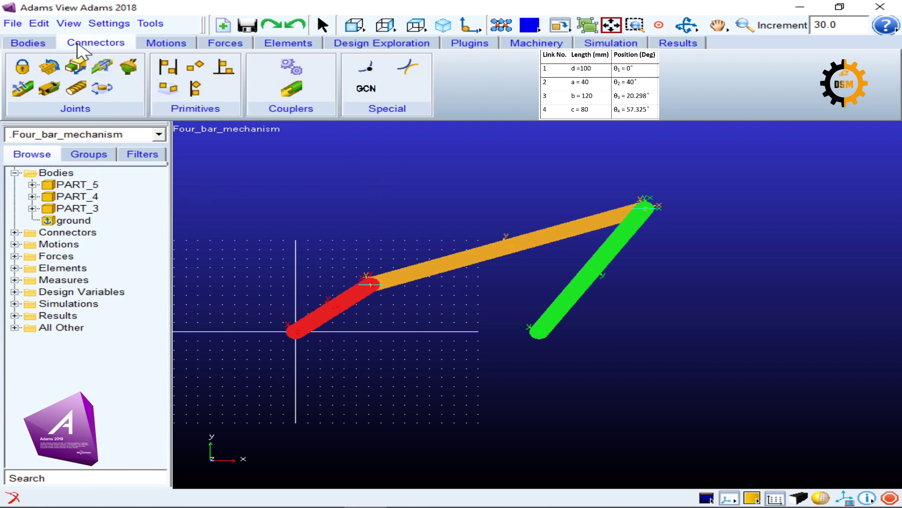
click(49, 66)
click(368, 390)
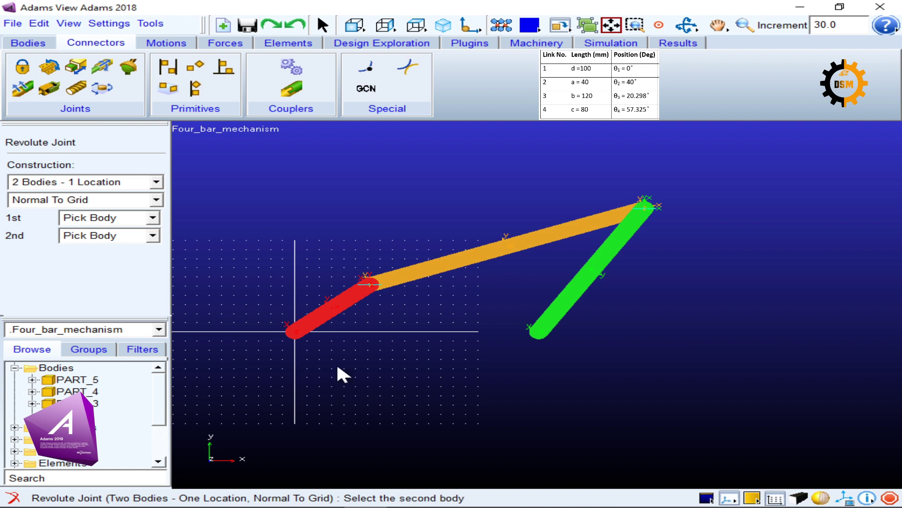
click(335, 308)
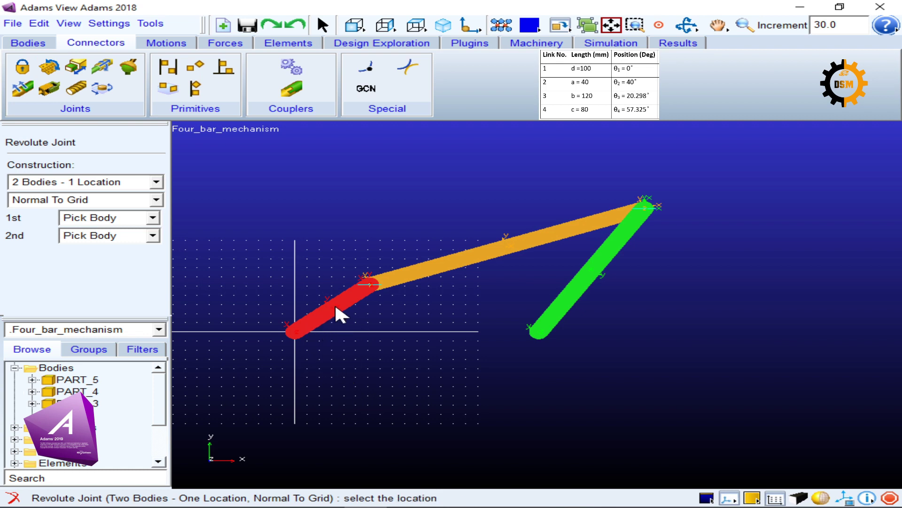
click(296, 331)
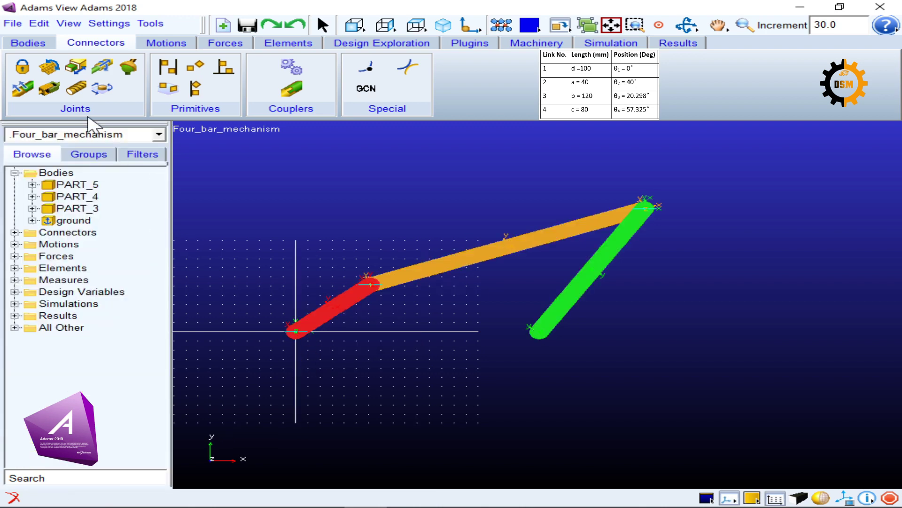
Add a revolute joint, normal to grid, between the 80 mm link and ground at the link's free lower end.
click(48, 67)
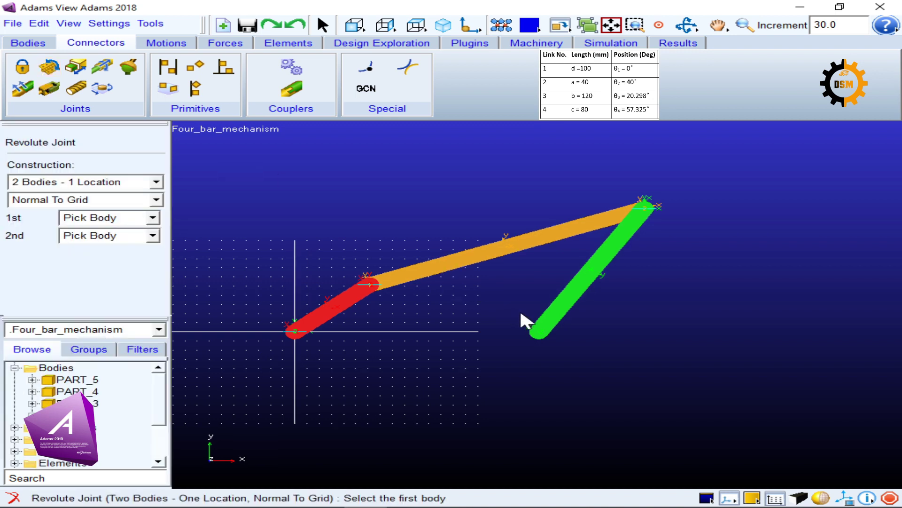
click(596, 262)
click(421, 412)
click(538, 331)
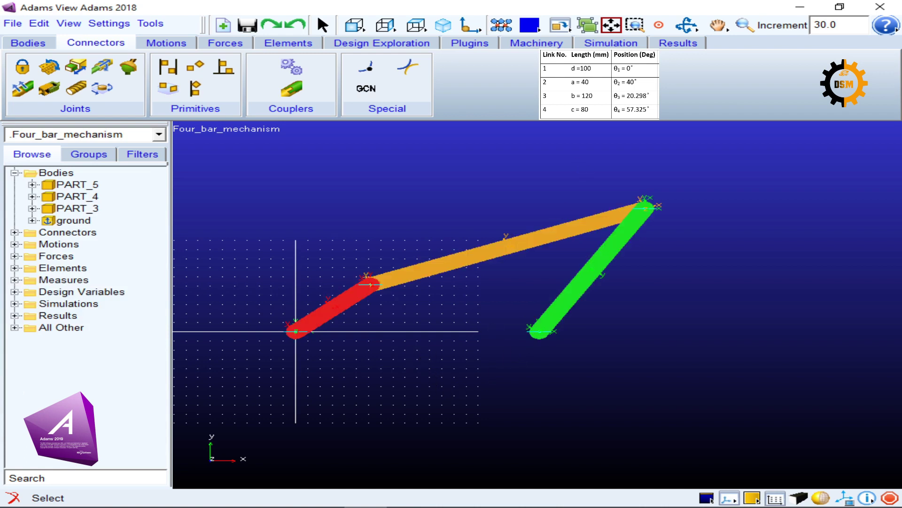
Check how the linkage moves with its two ground pivots by moving the 40 mm link interactively from the simulation controls.
click(611, 43)
click(159, 76)
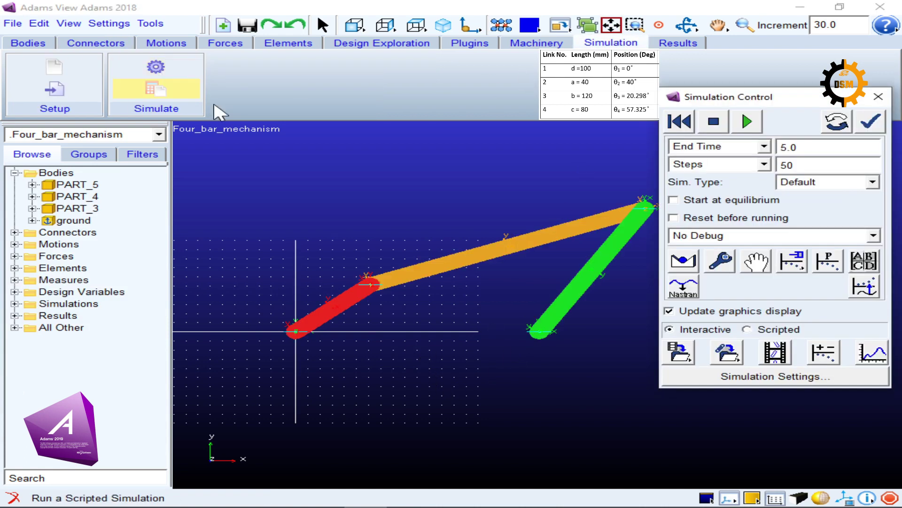
click(756, 261)
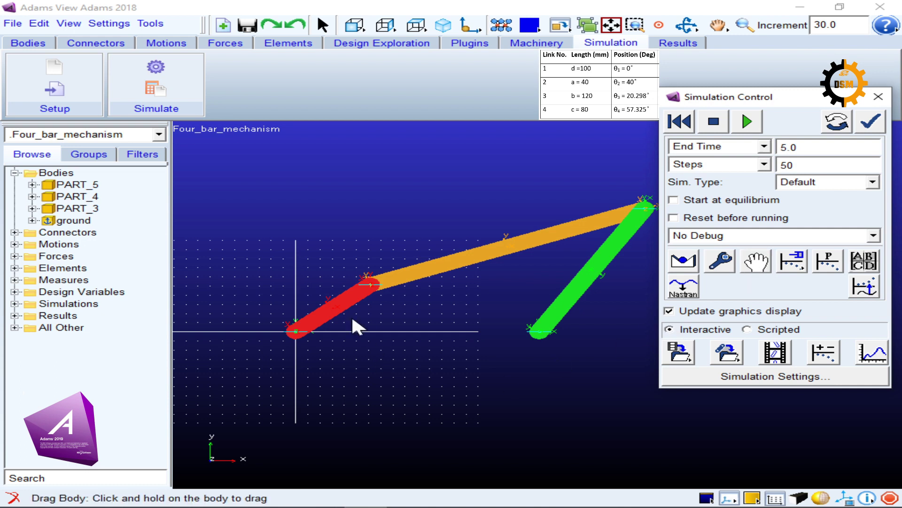
drag(337, 305, 325, 275)
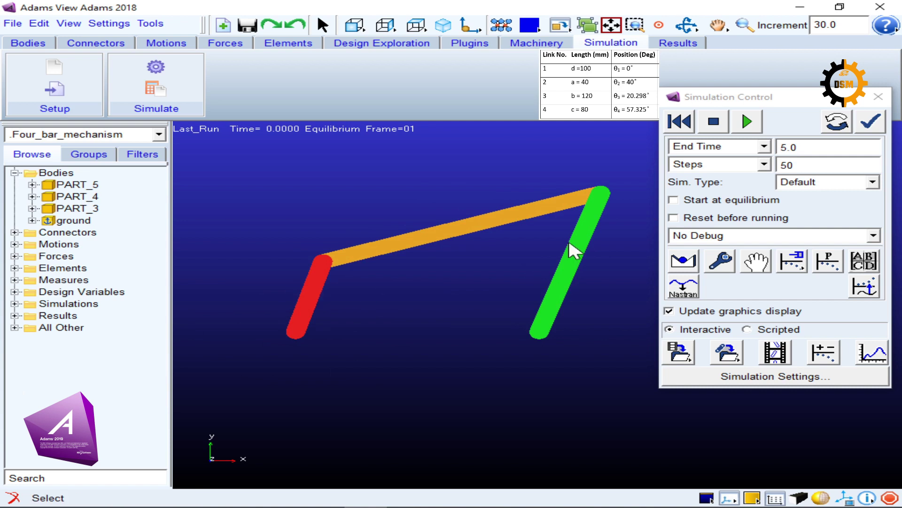
click(879, 98)
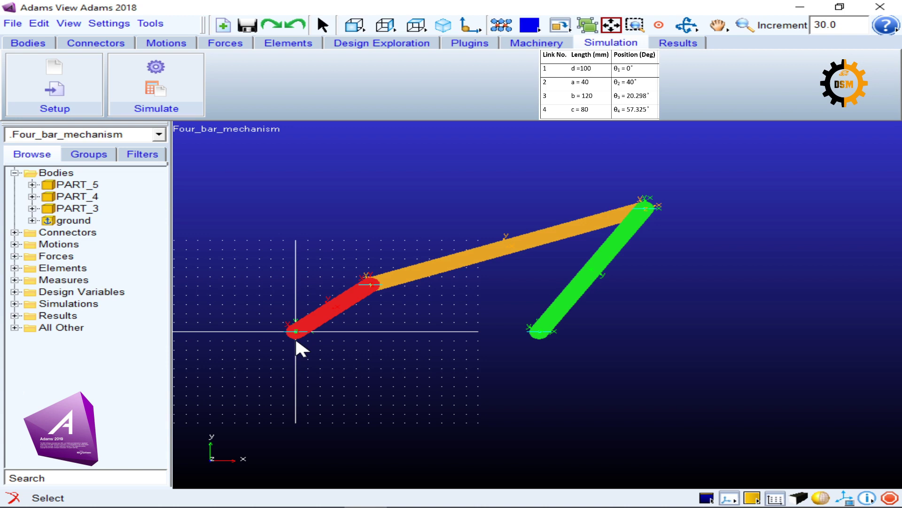
Rename the 40 mm link's body, PART_3, as Link2.
click(81, 210)
right_click(81, 210)
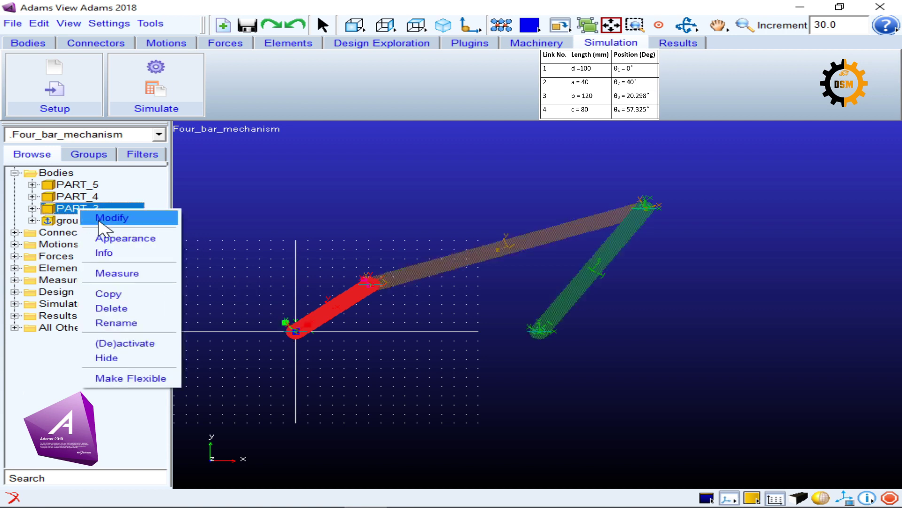
click(132, 323)
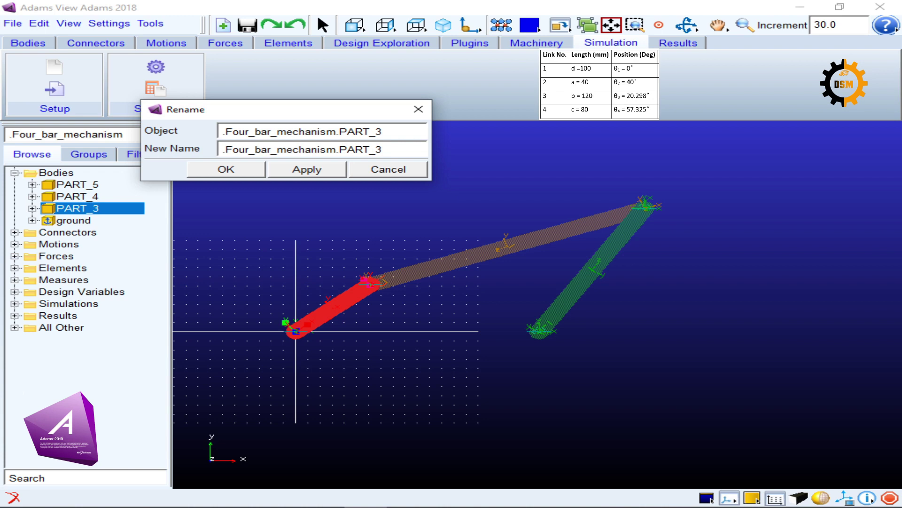
key(shift+Left)
key(shift+Left)
key(shift+Left)
key(shift+Left)
key(shift+Left)
key(shift+Left)
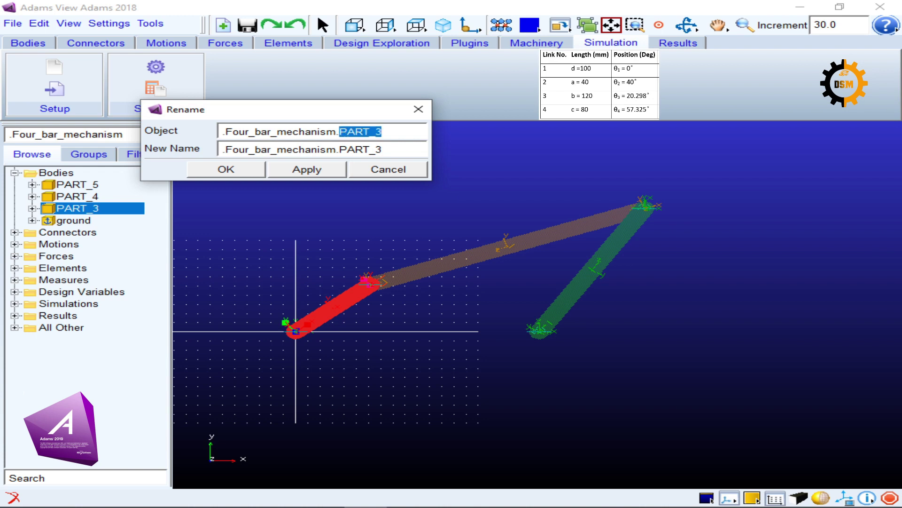
key(shift+Left)
key(shift+Left)
key(shift+Left)
key(shift+Left)
key(shift+Left)
key(shift+Left)
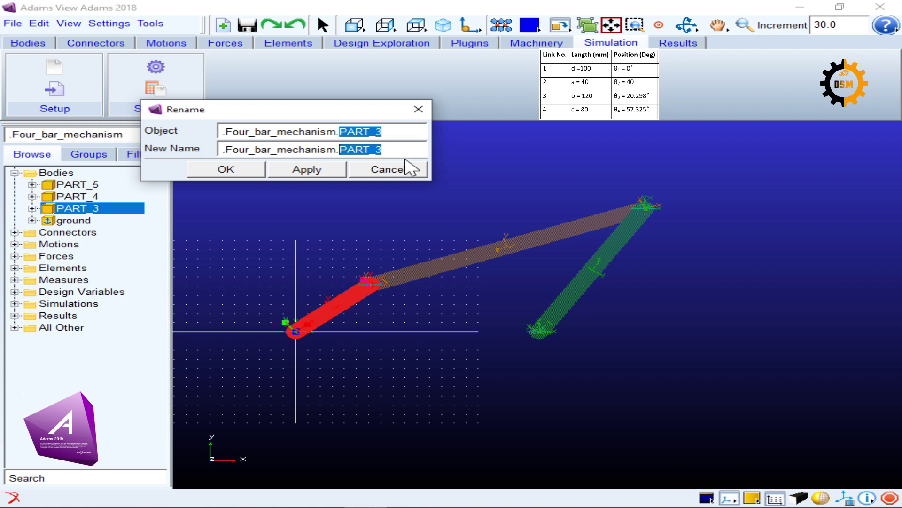
key(BackSpace)
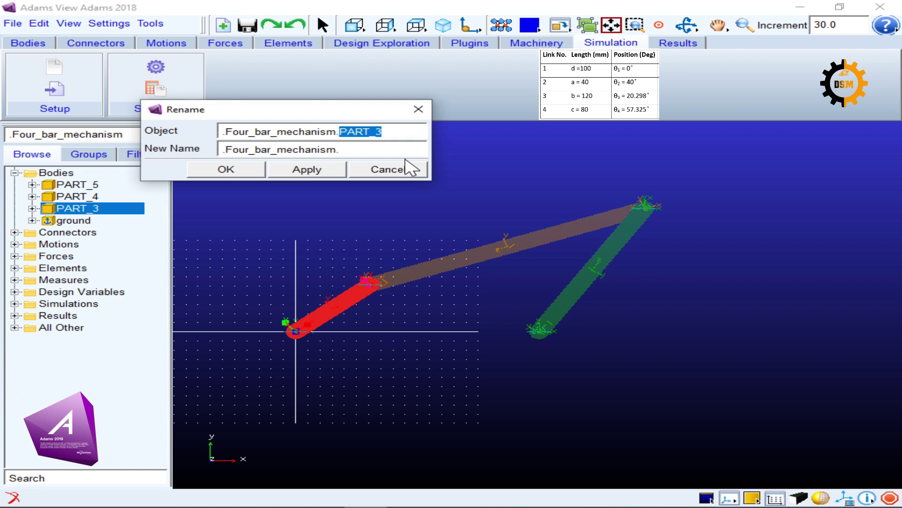
text(Link2)
click(246, 171)
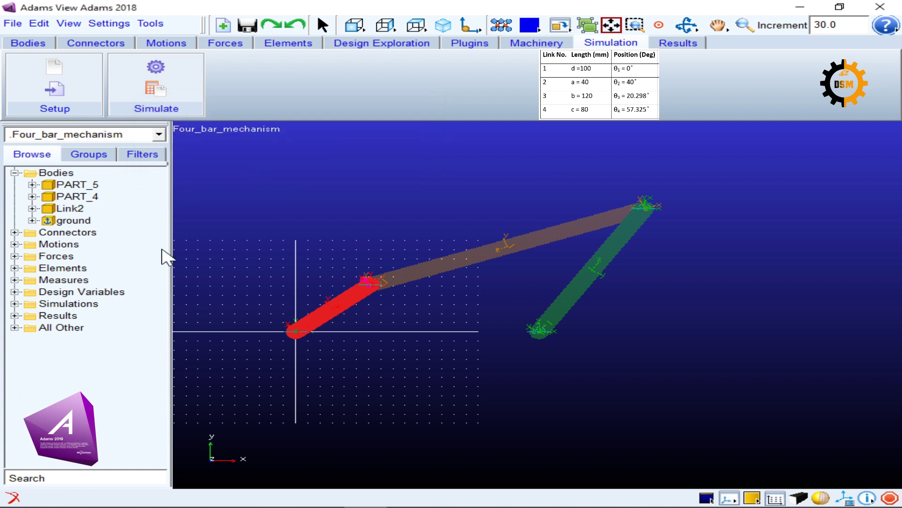
Rename the 120 mm link's body, PART_5, as Link3.
click(70, 196)
click(75, 184)
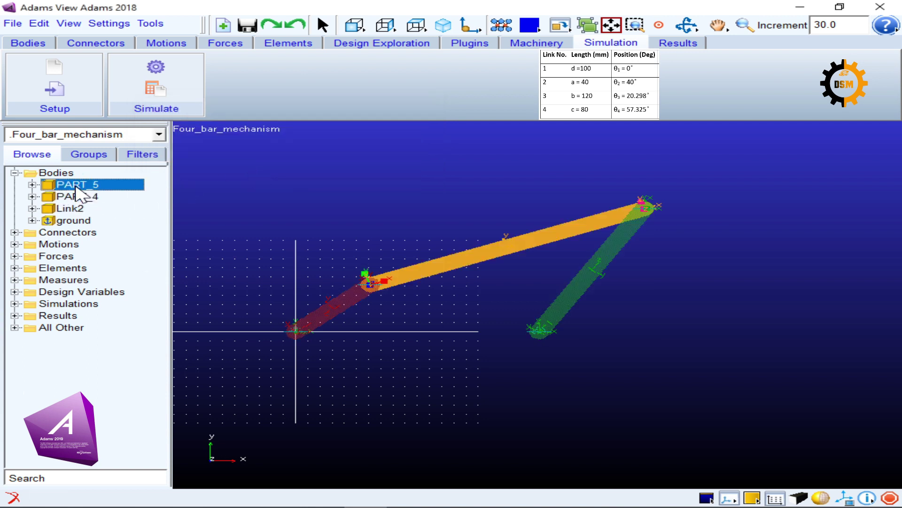
right_click(76, 185)
click(114, 302)
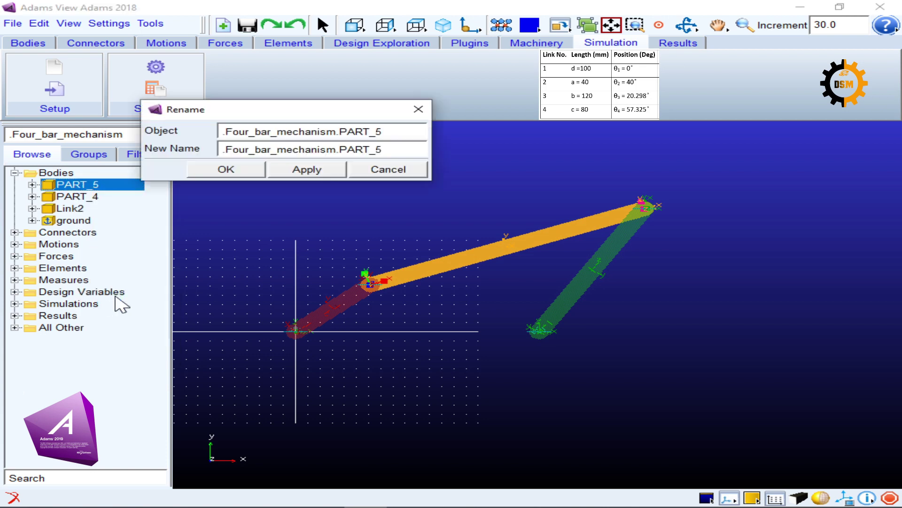
drag(382, 150, 339, 149)
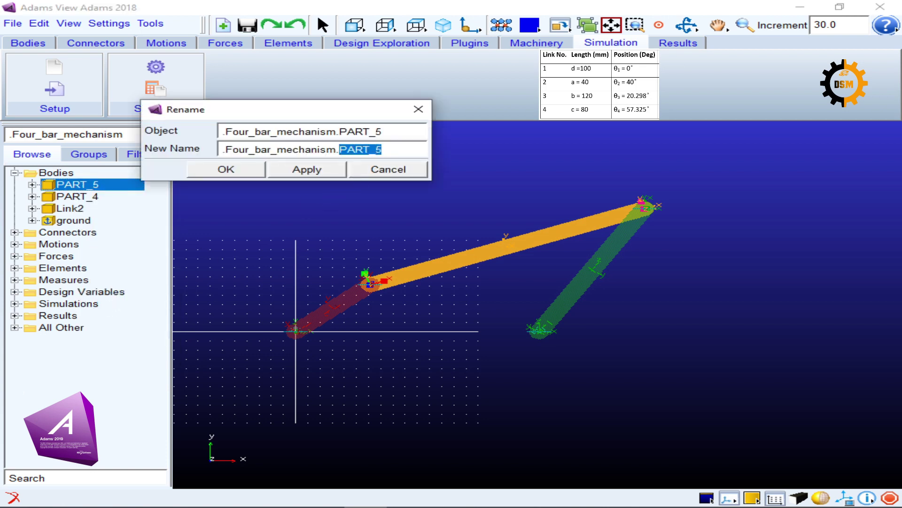
text(Link3)
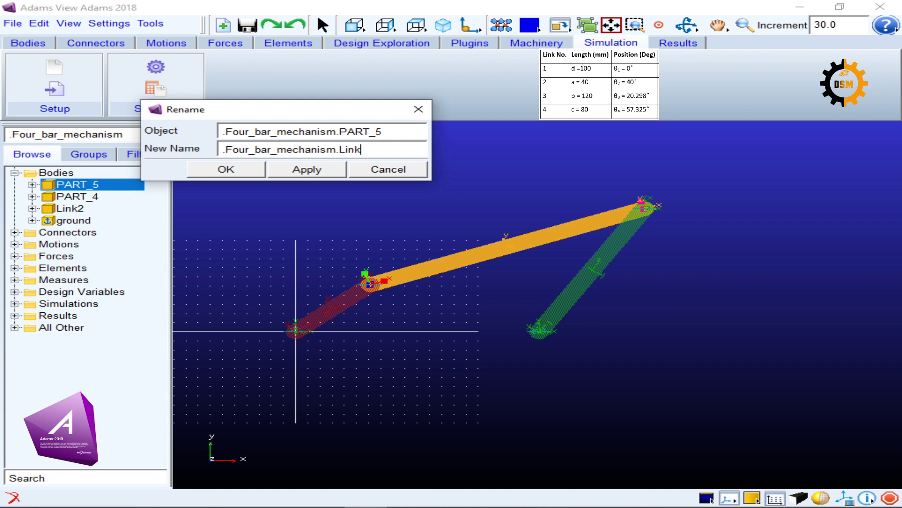
click(221, 169)
Rename the 80 mm link's body, PART_4, as Link4.
click(75, 197)
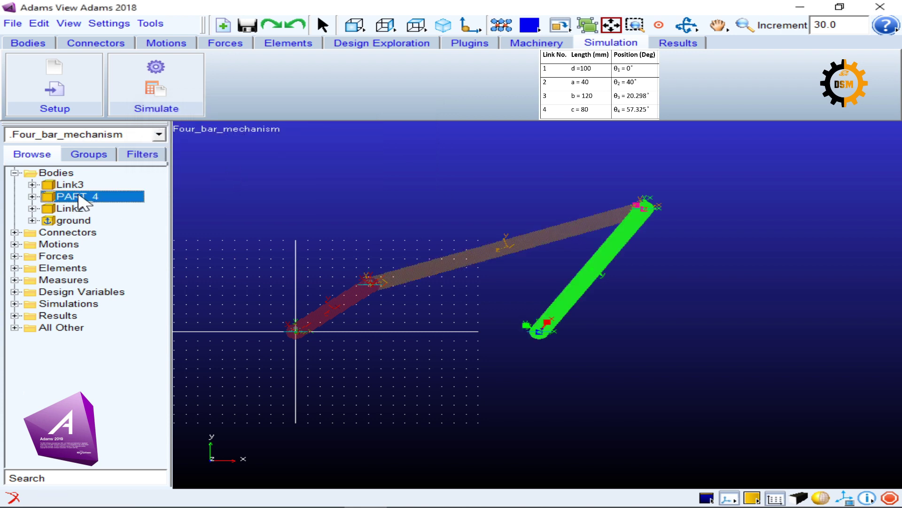
right_click(78, 197)
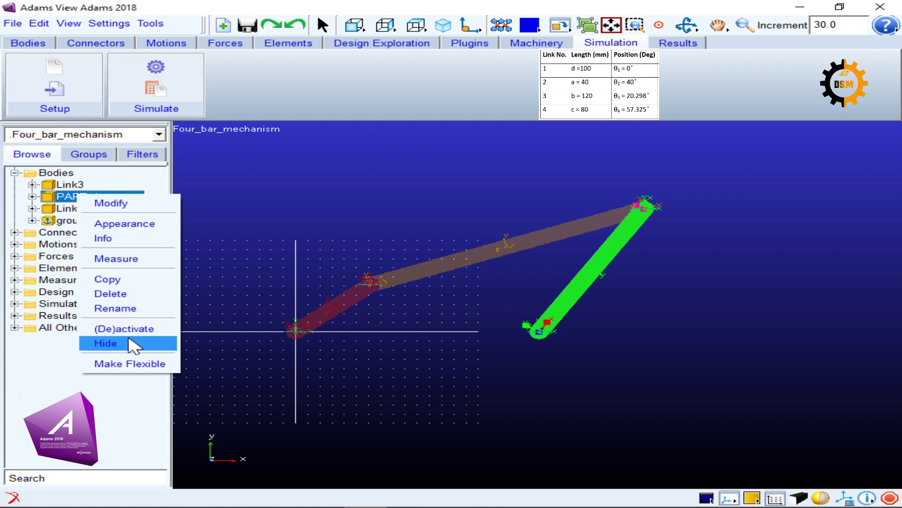
click(122, 308)
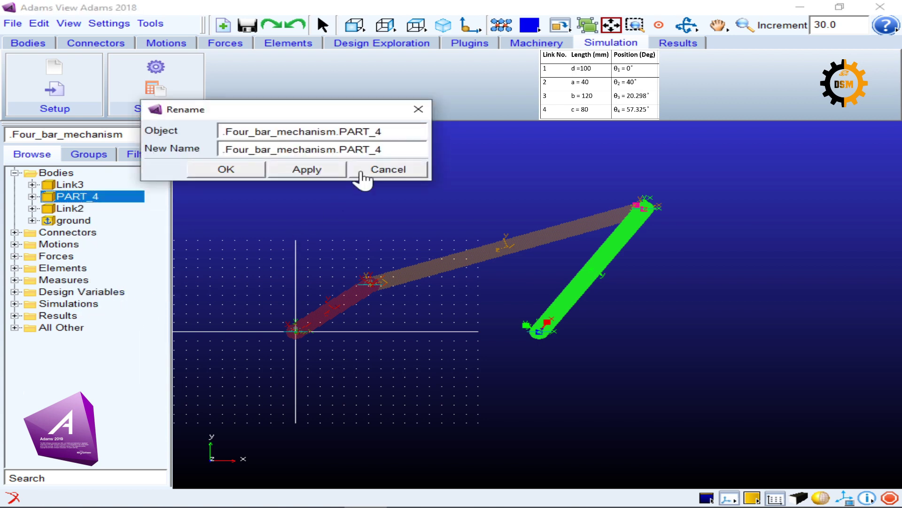
drag(381, 150, 339, 149)
text(Link4)
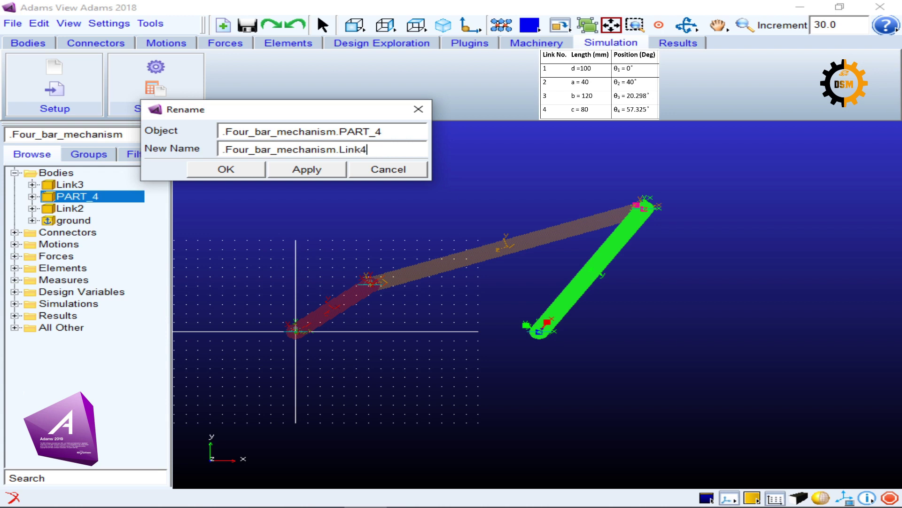
click(247, 168)
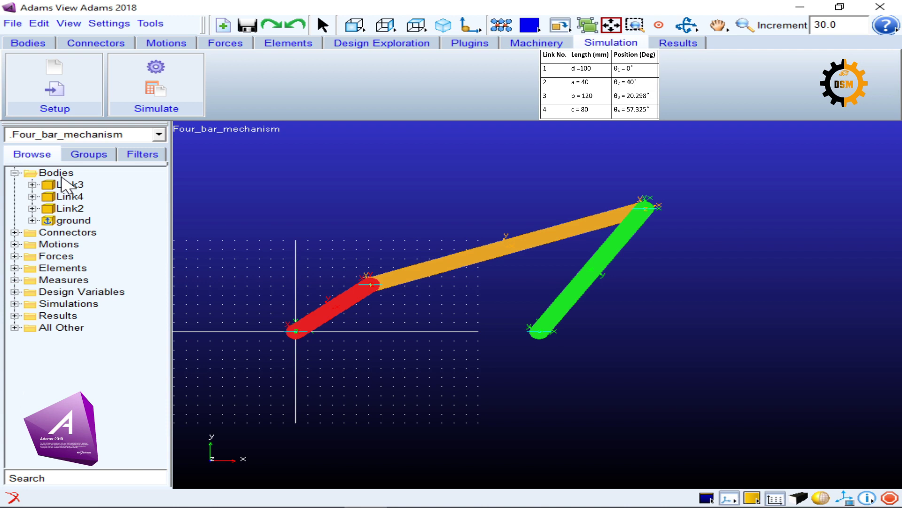
Highlight the ground, Link4 and Link3 bodies one after another to check which part of the linkage each name refers to.
click(63, 222)
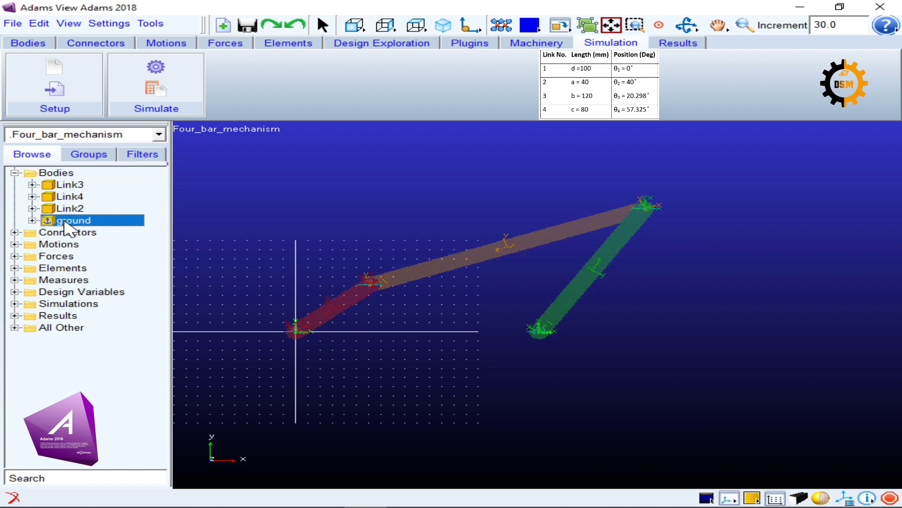
click(70, 197)
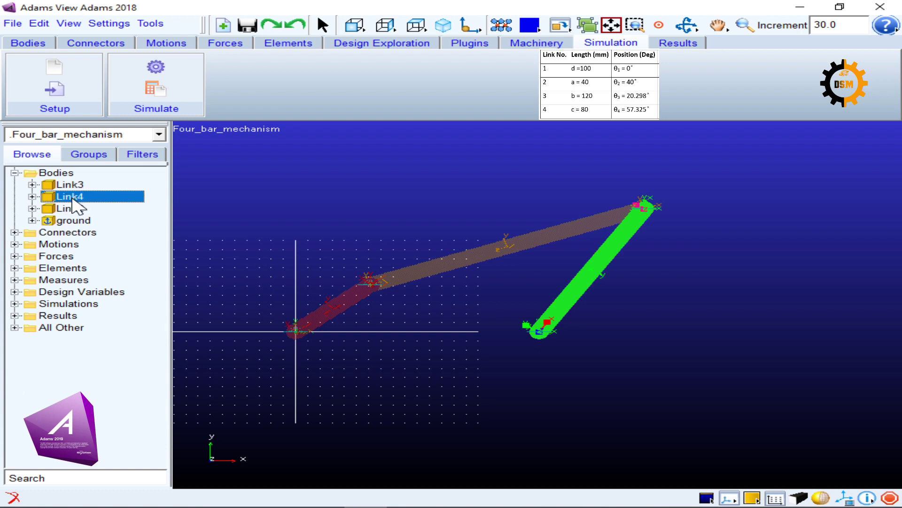
click(75, 184)
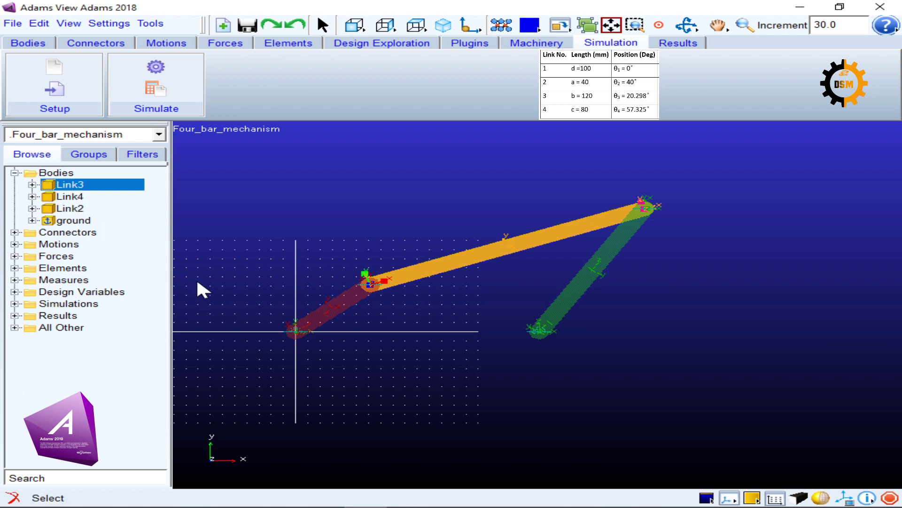